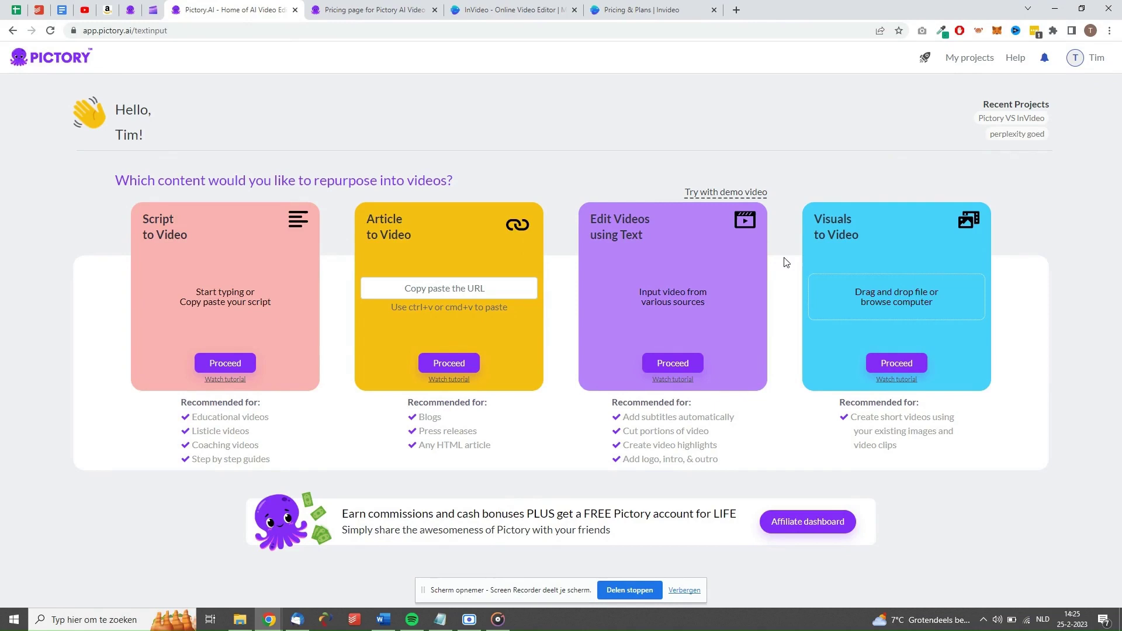
Step: Start a Script to Video project with the pasted Vidnami script, named 'test video'
left_click(228, 364)
left_click(260, 212)
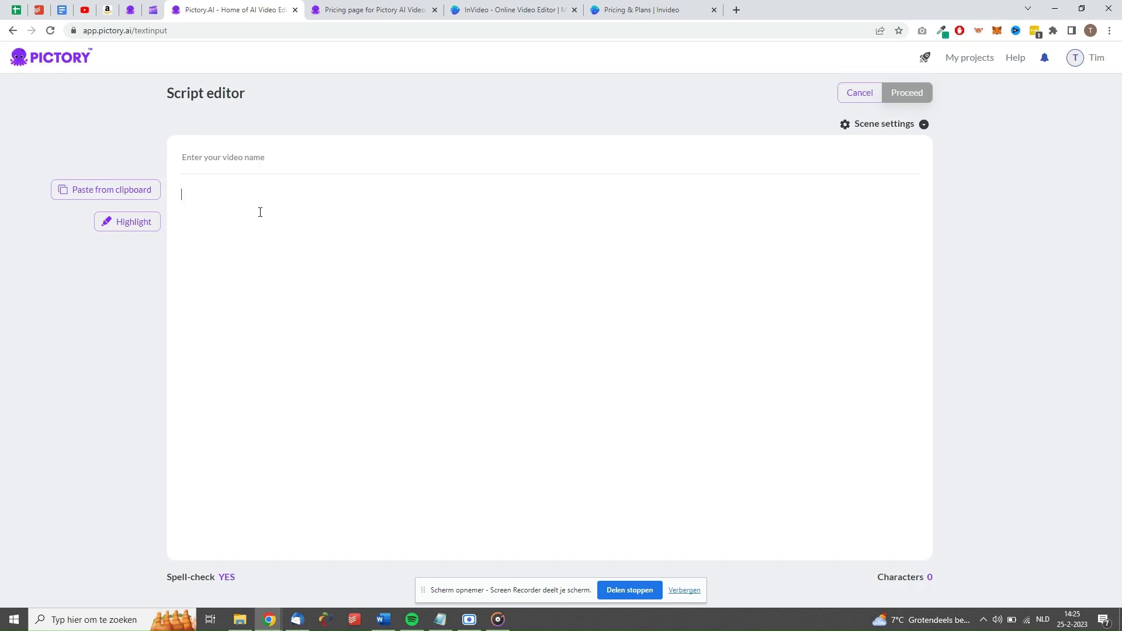
type("In todays video we will talk about the best Vidnami alternatives. We will take a look at the two great video editing tools: Pictory and InVideo. Both video editing software tools have great features. Today we will review these features into detail, as well as the pricing, and pros and cons both tools have. Make sure to watch the video all the way to the end if you want to find out which is the best Vidnami alternative for you. Since we are going to discuss Vidnami alternatives we first want to explain what Vidnami is, and what you could do with it. So what is Vidnami? Vidnami is a AI cloud based platform that operated online. It primarily assisted users to create and edit videos quickly using AI. One of it’s best features was creating videos based on just a script. Vidname ceased operations in august of 2021 when it was sold to GoDaddy. Since then people all over the world are looking for the best alternatives. This is where the tools we will talk about today will come in.")
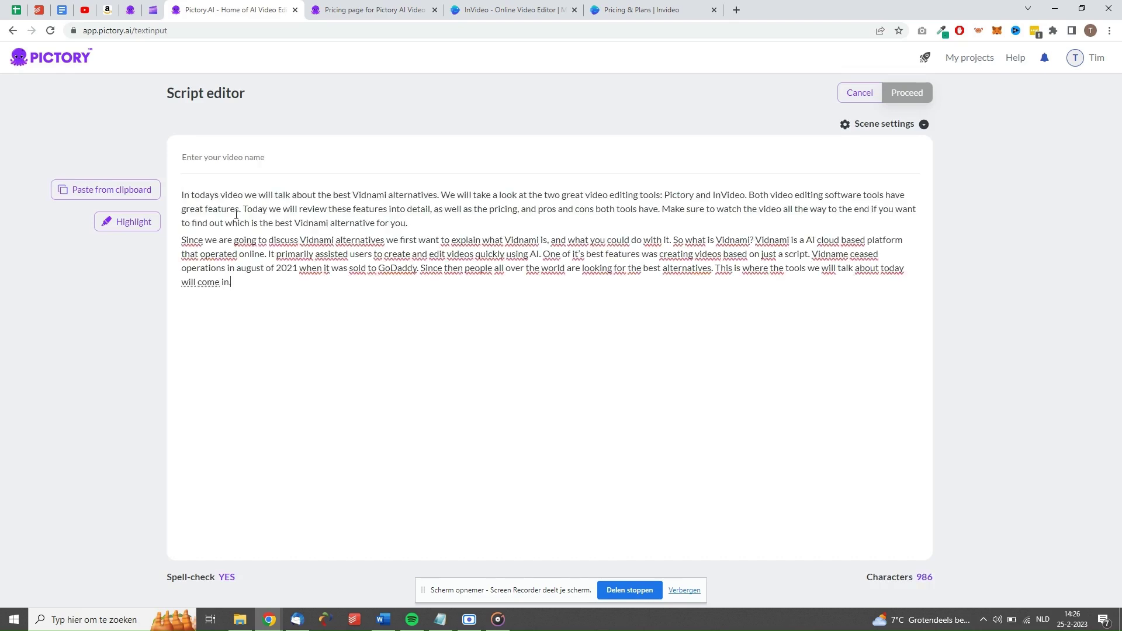
left_click(251, 156)
type("test video")
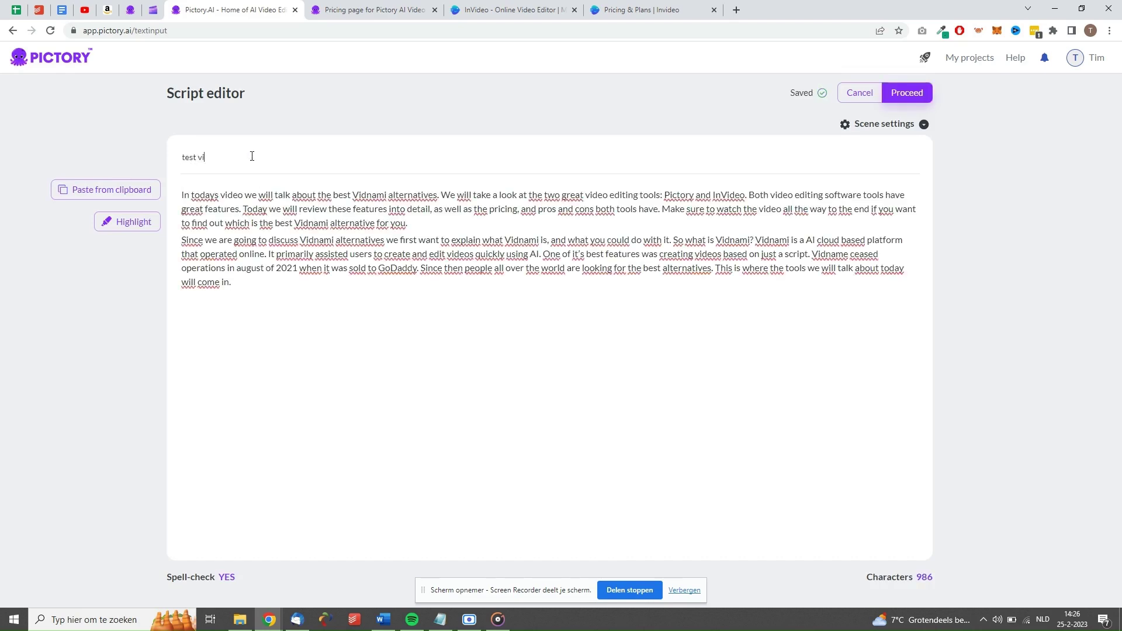
Step: Choose the Standard template and confirm the aspect ratio to generate the storyboard
left_click(916, 100)
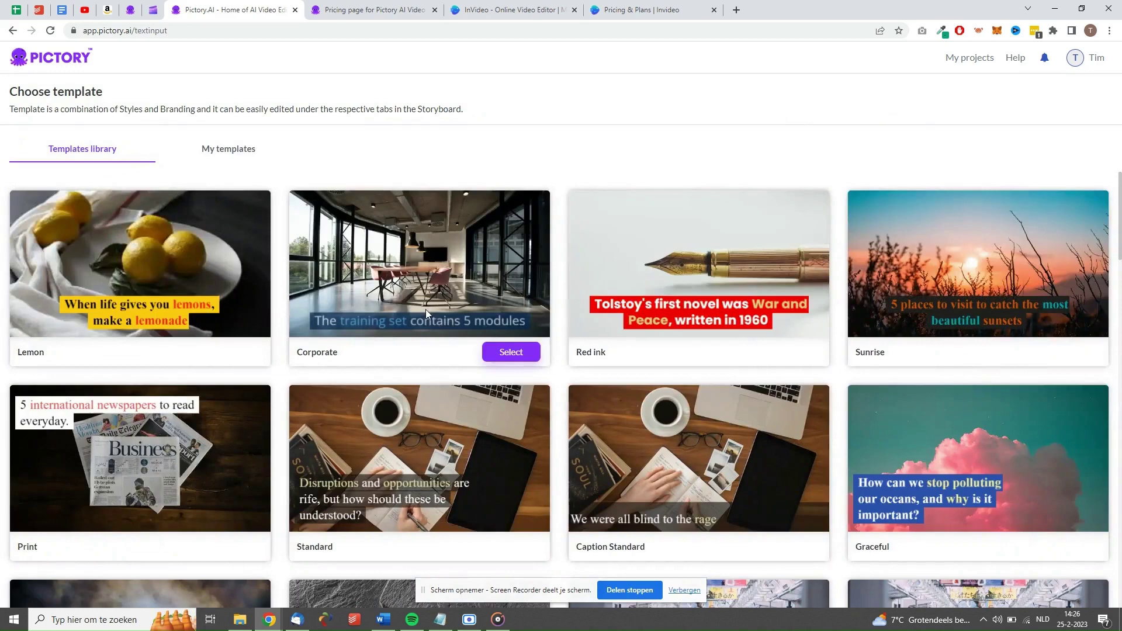
scroll(444, 342, "down", 2)
left_click(502, 432)
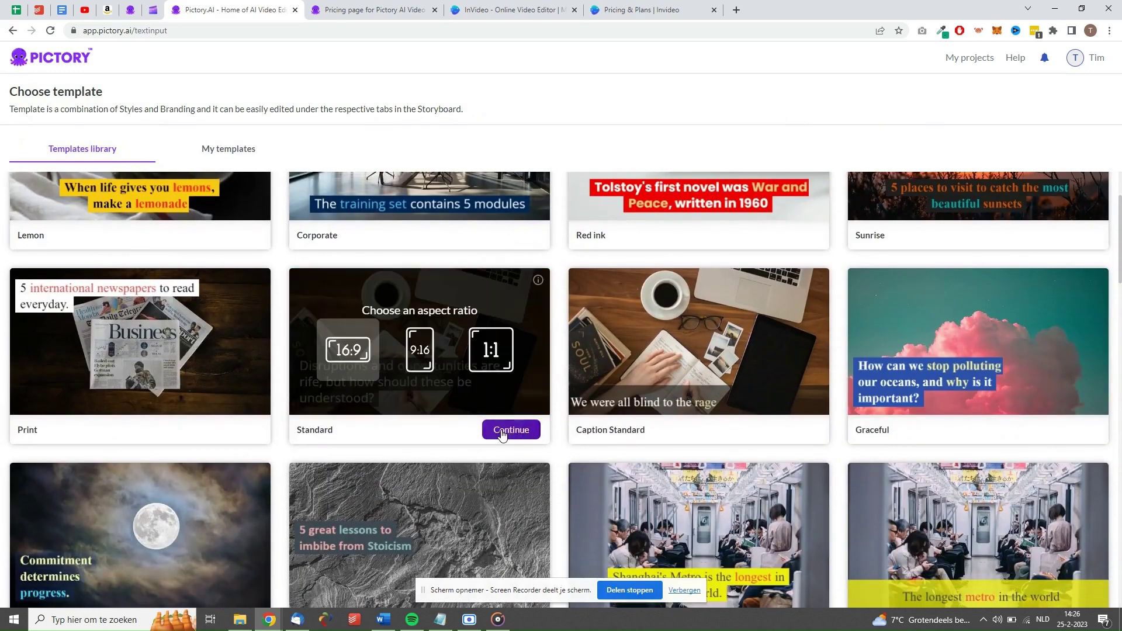
left_click(501, 432)
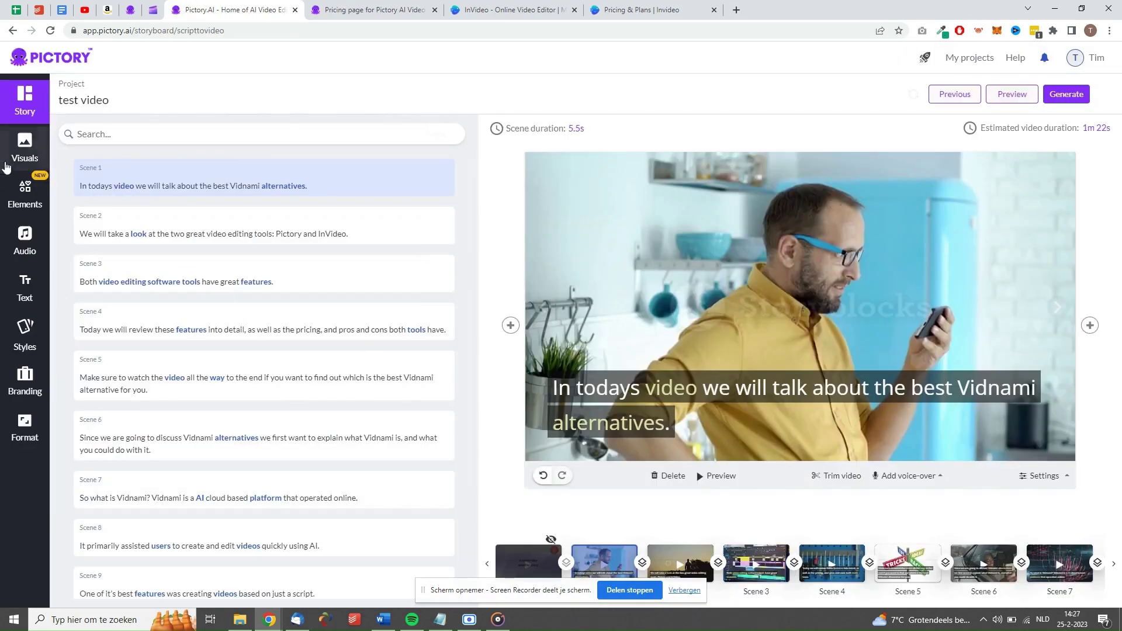
Step: Browse the stock images and videos in the Visuals library
left_click(18, 149)
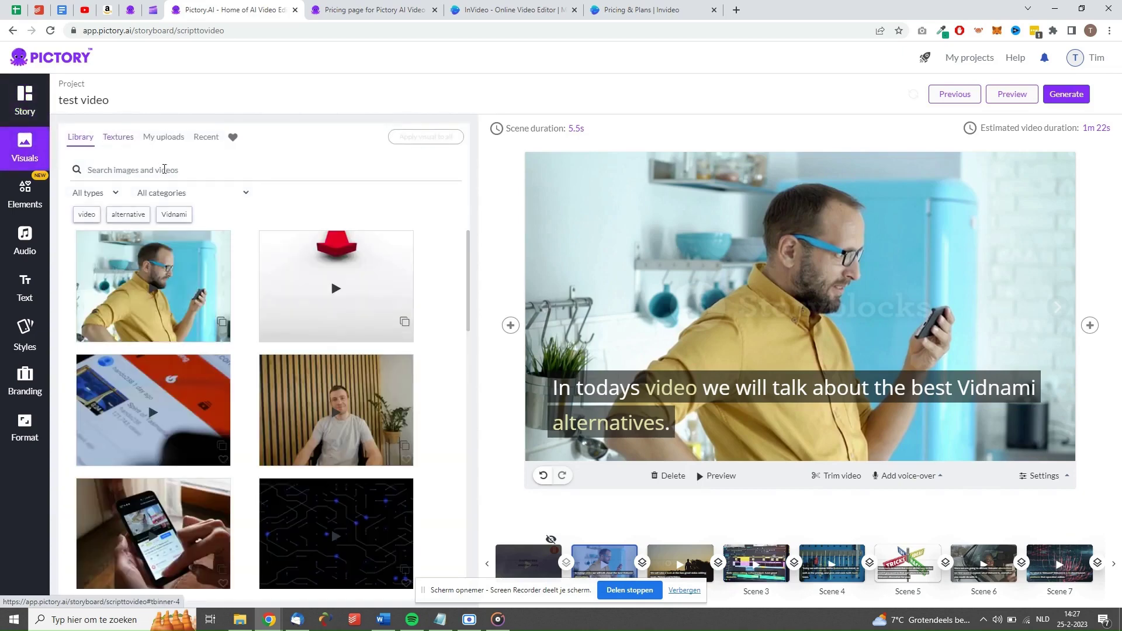
scroll(280, 390, "down", 6)
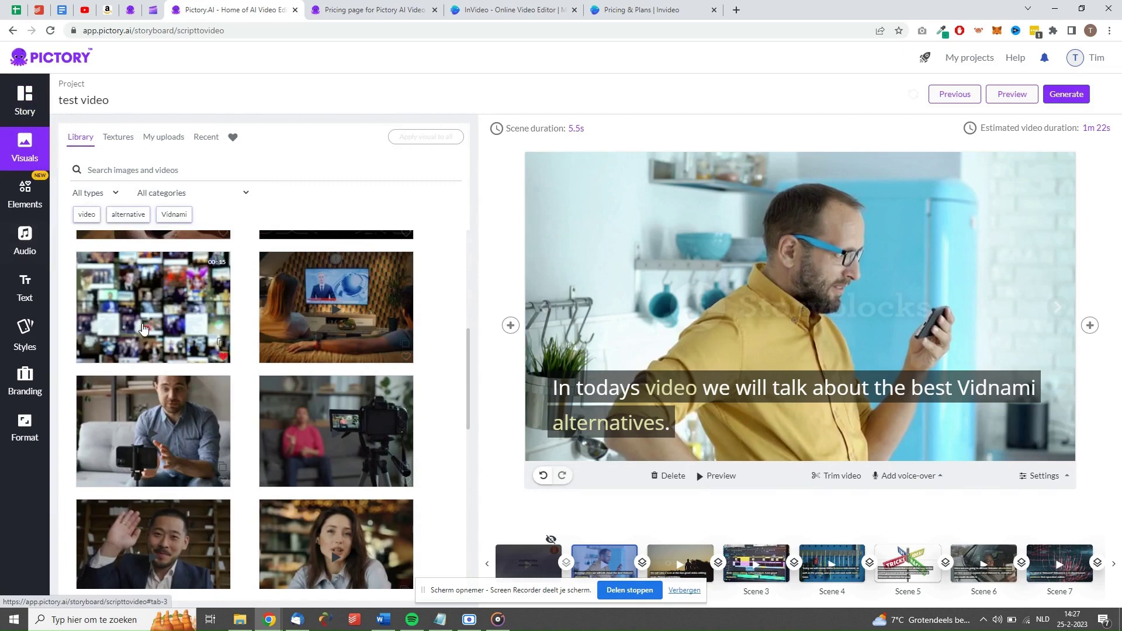
scroll(272, 453, "down", 6)
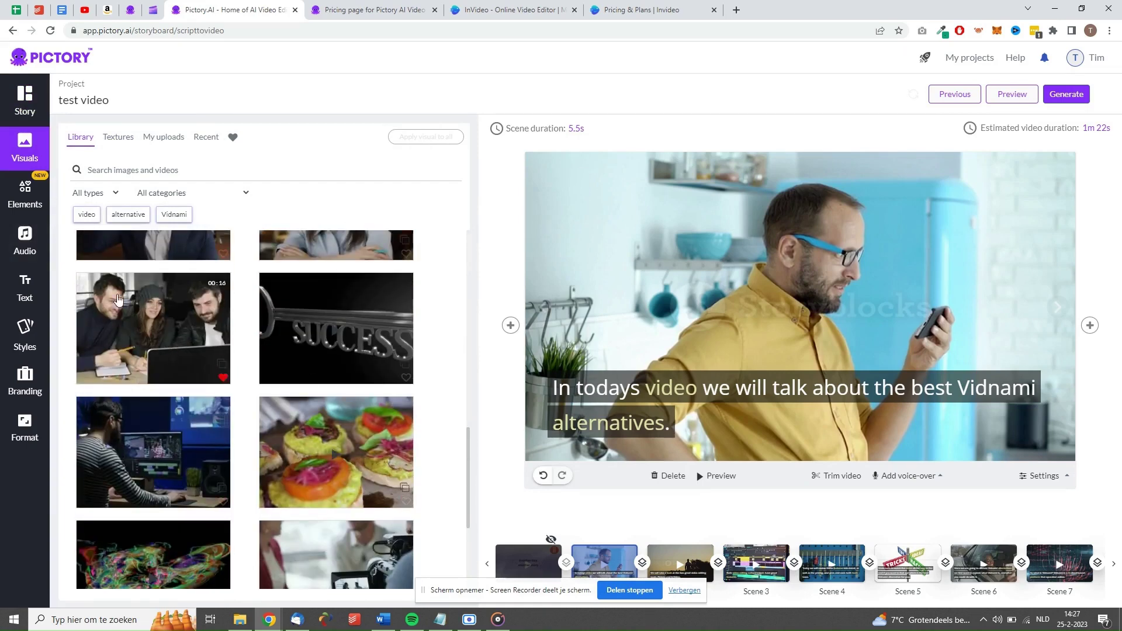
Step: Look through the voice-over voices, then view and dismiss the scene 1–2 transition choices
left_click(24, 244)
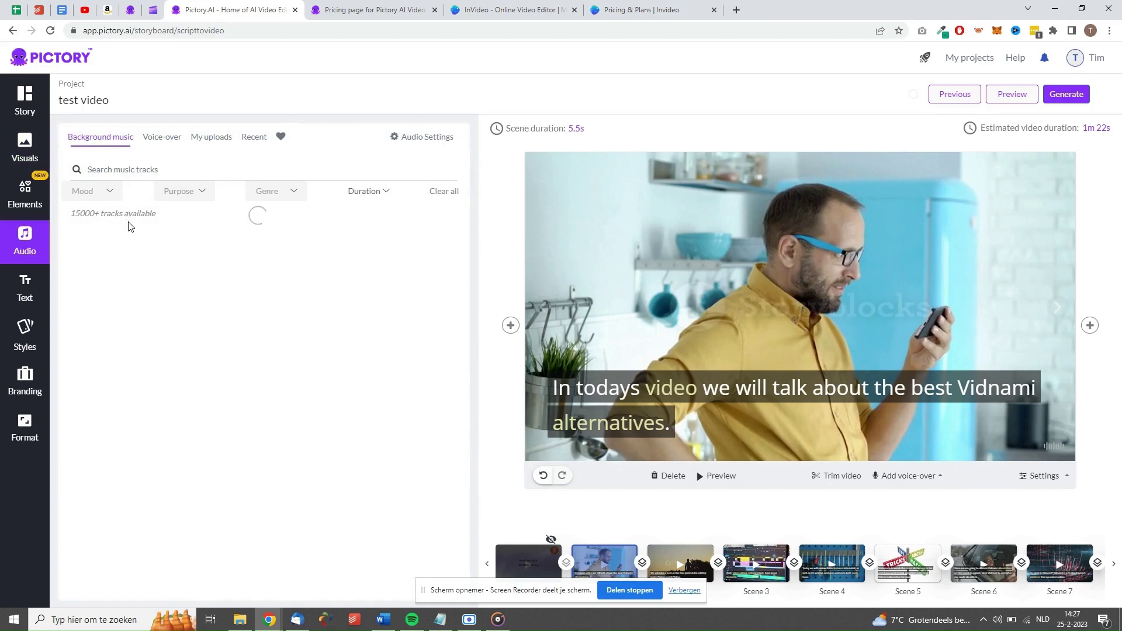
left_click(175, 140)
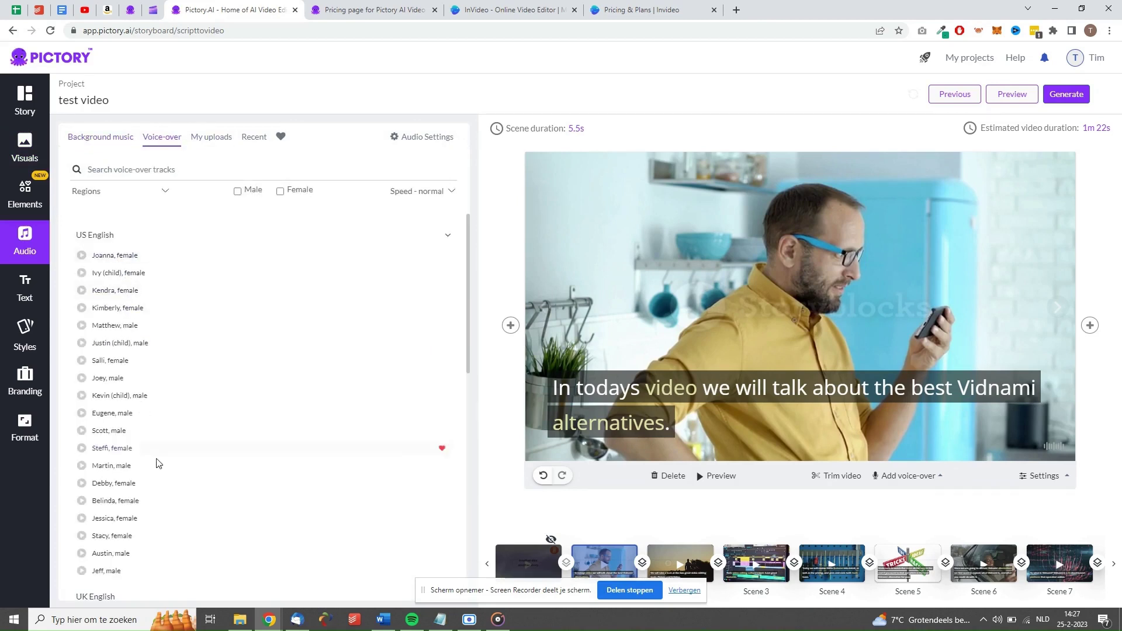
scroll(163, 476, "down", 4)
scroll(157, 490, "down", 2)
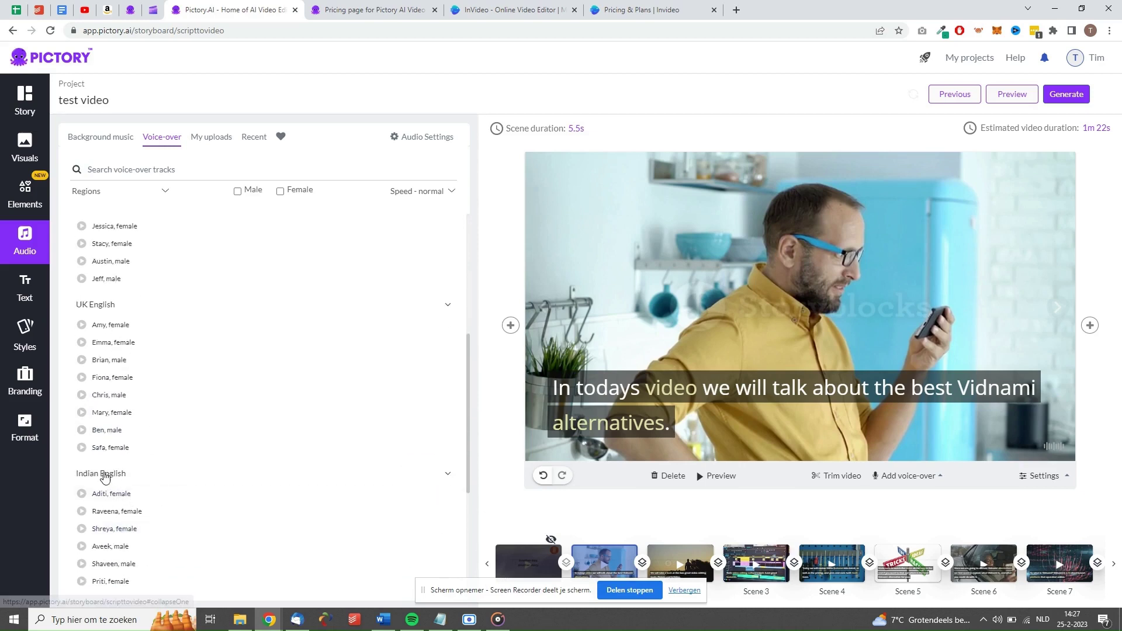
scroll(133, 360, "down", 5)
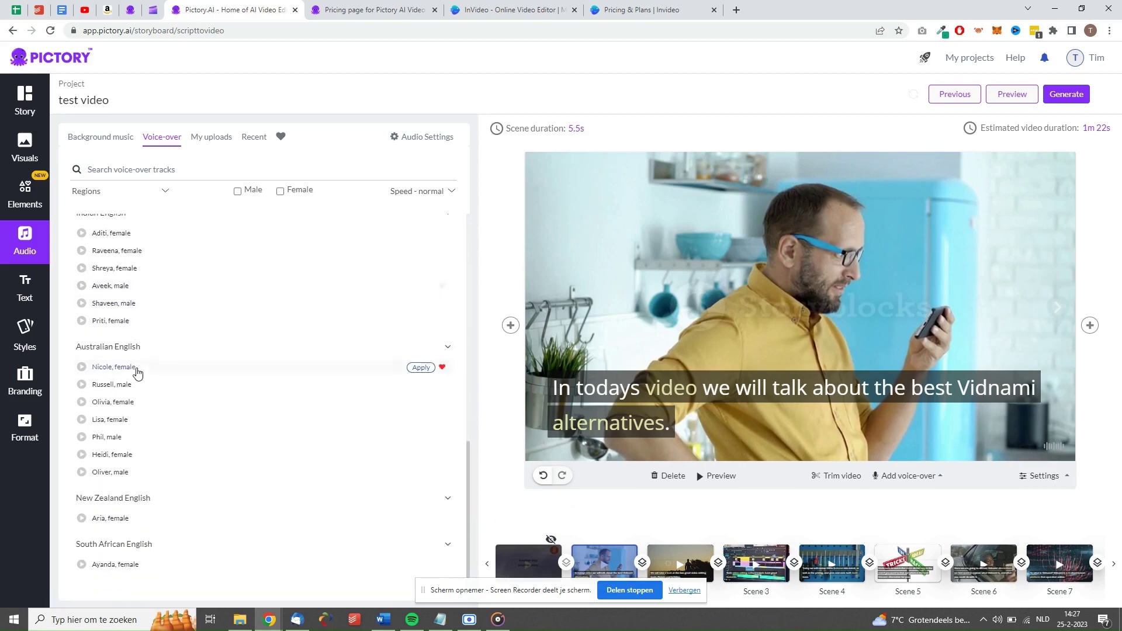
scroll(171, 496, "up", 8)
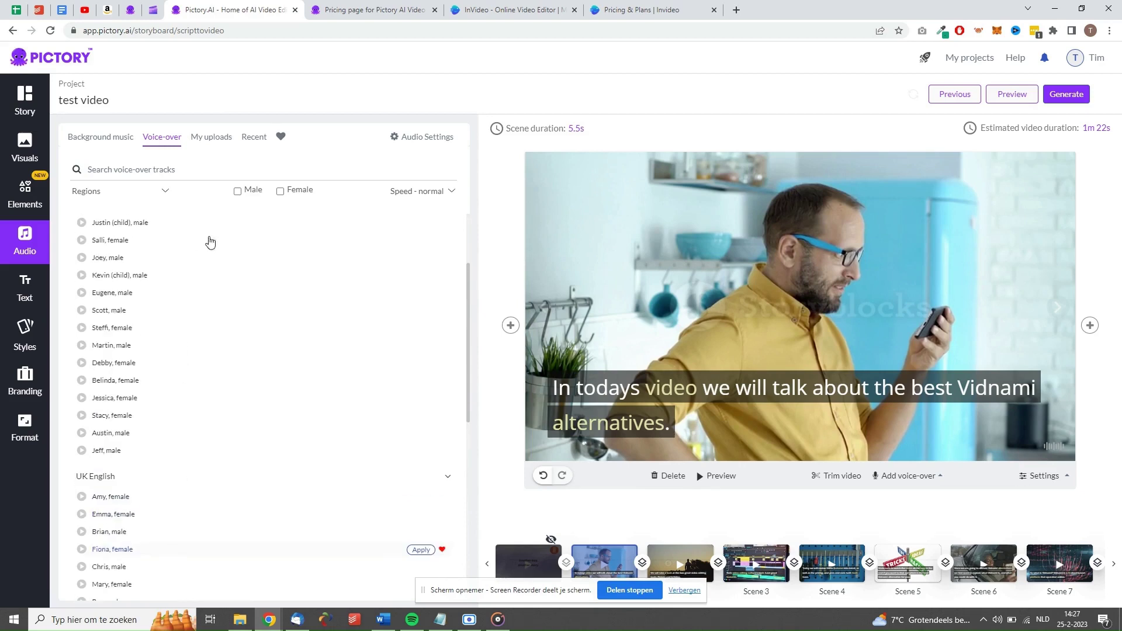
scroll(341, 237, "up", 2)
left_click(642, 563)
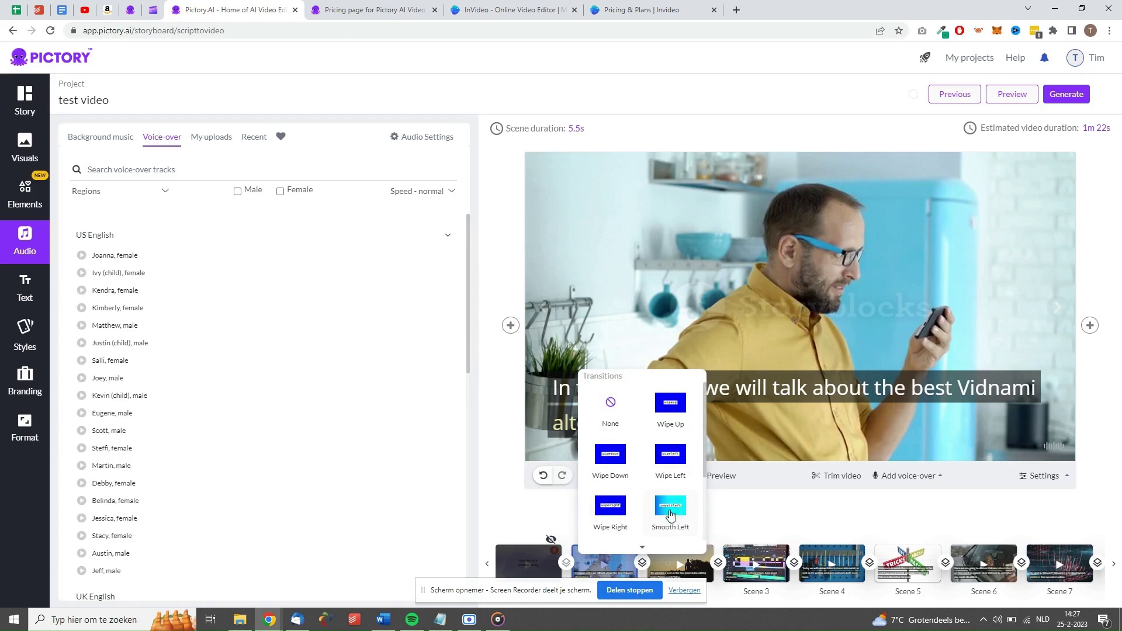
left_click(487, 416)
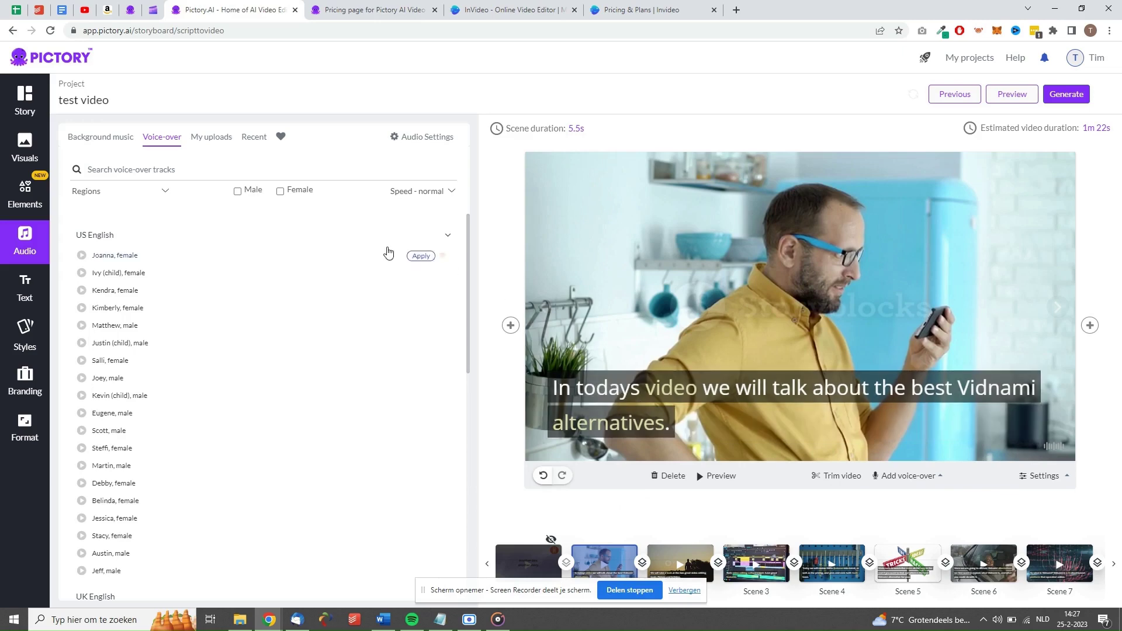
Step: Add a heading reading 'title' to the first scene
left_click(36, 285)
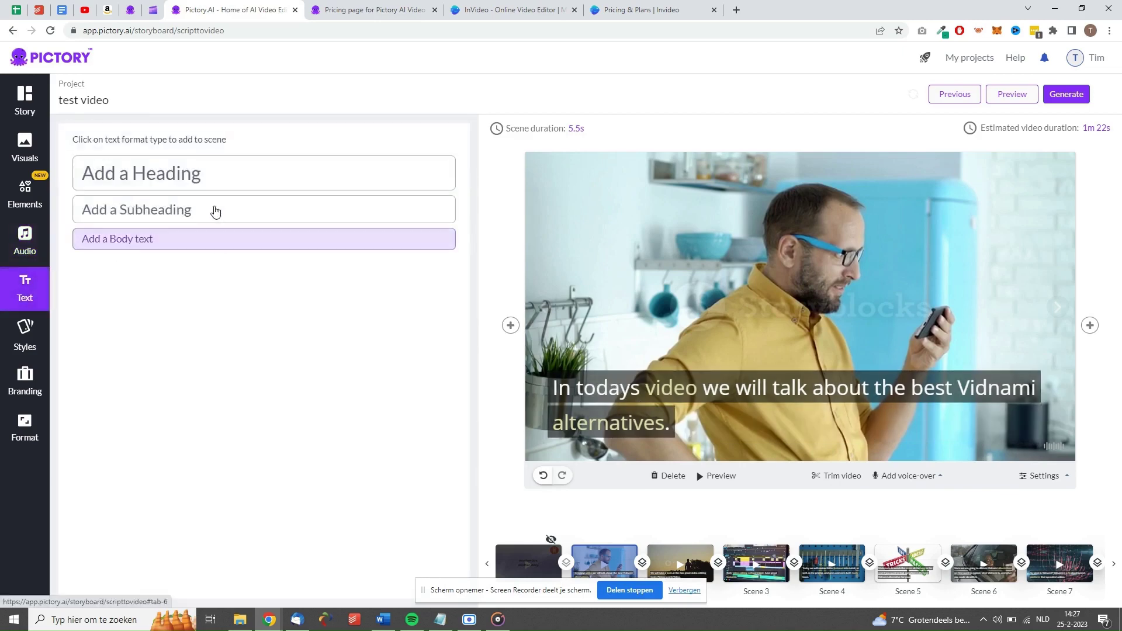
left_click(299, 185)
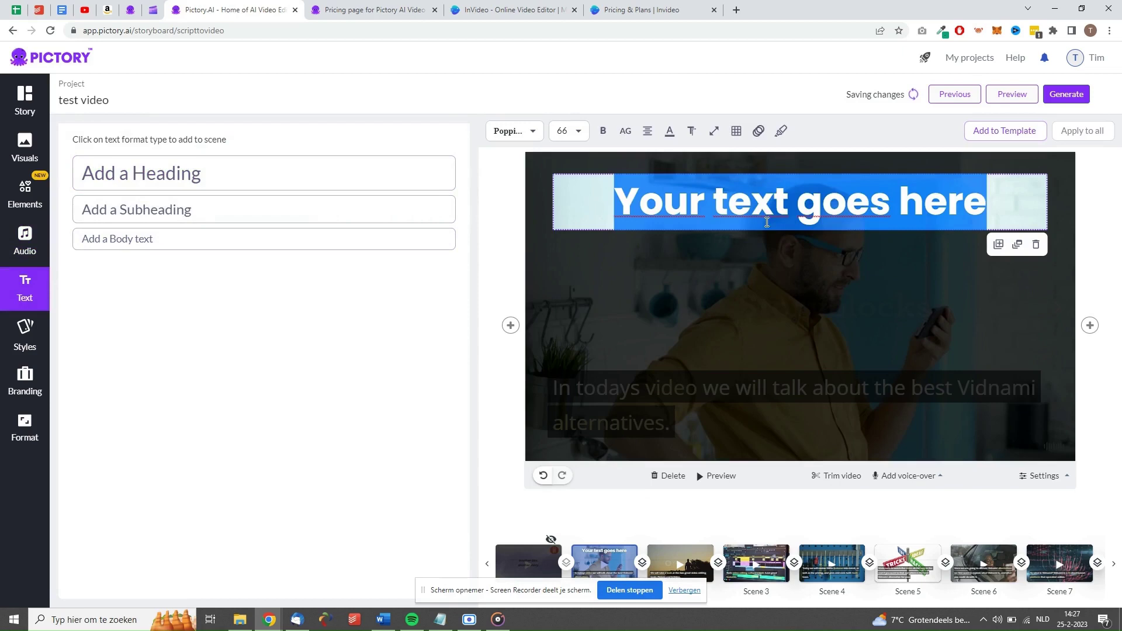
type("title")
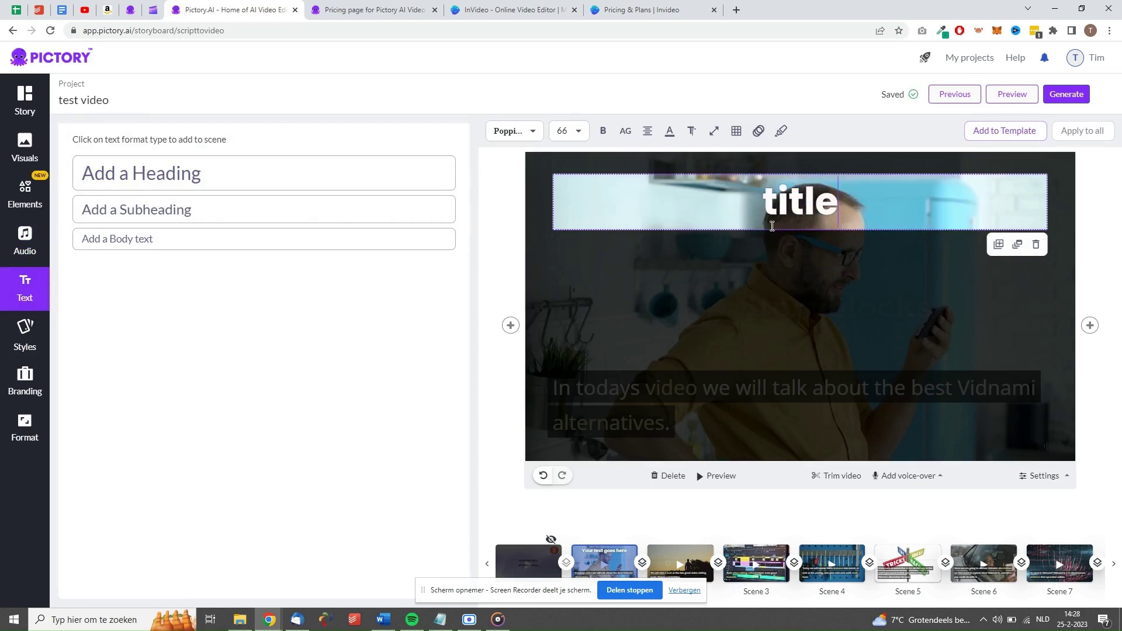
left_click(596, 101)
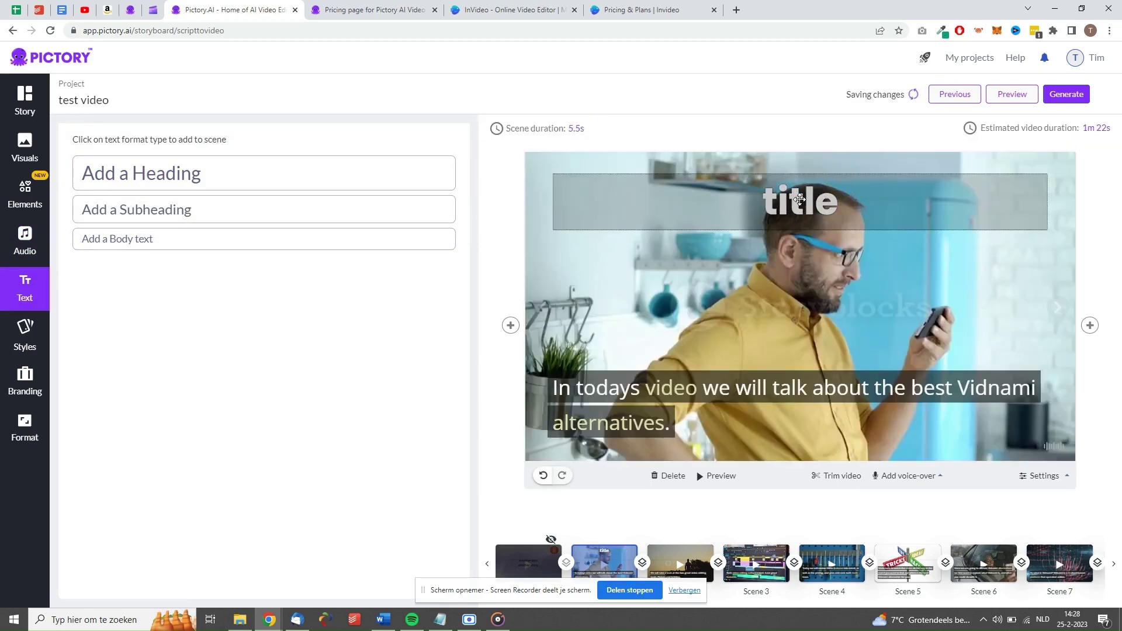
Step: Apply the Lemon Yellow style from the Styles library to the title
left_click(39, 331)
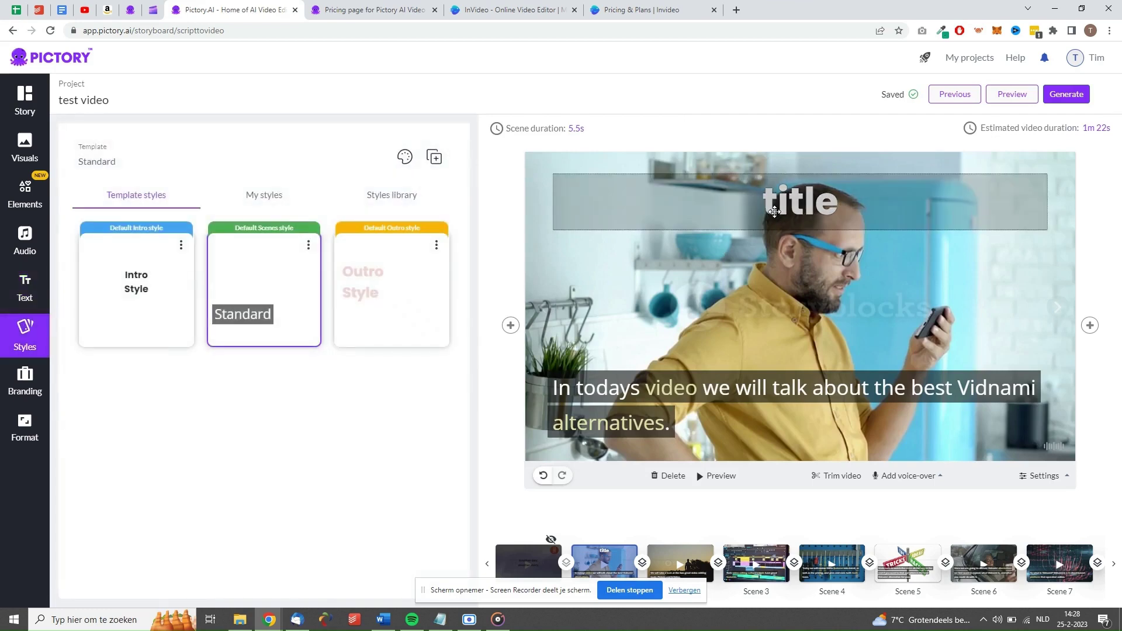
left_click(775, 211)
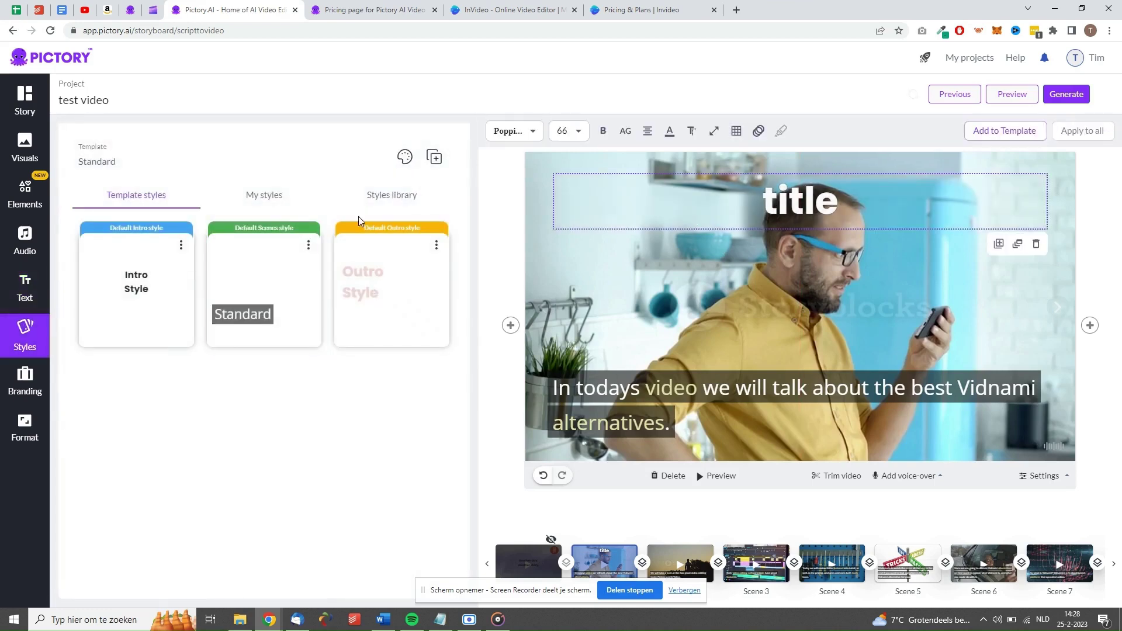
left_click(397, 201)
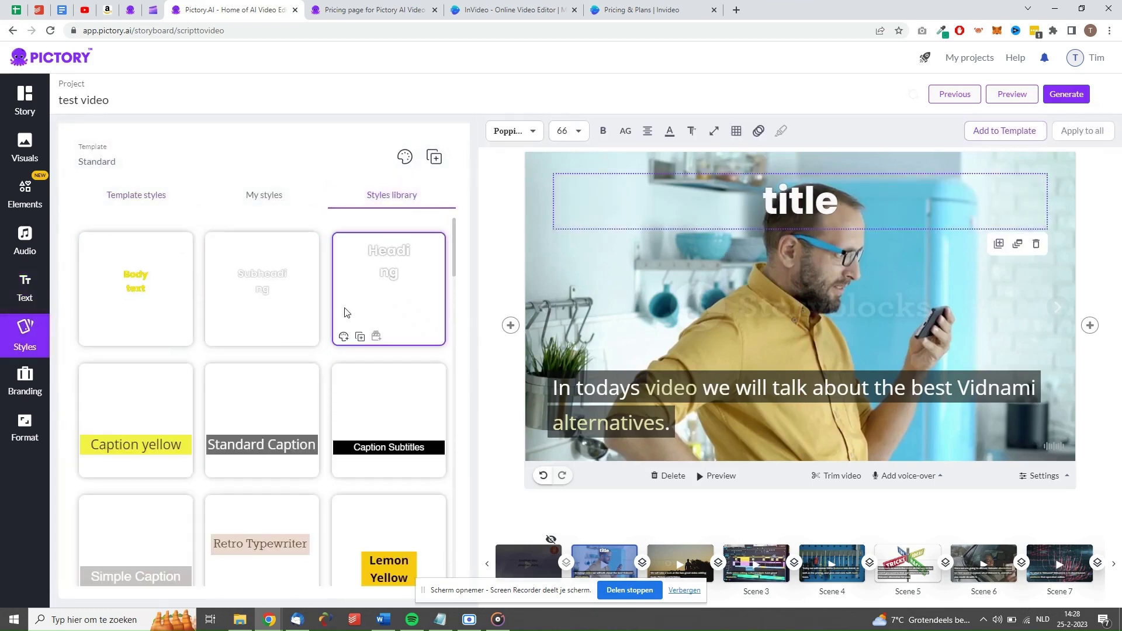
scroll(263, 438, "down", 3)
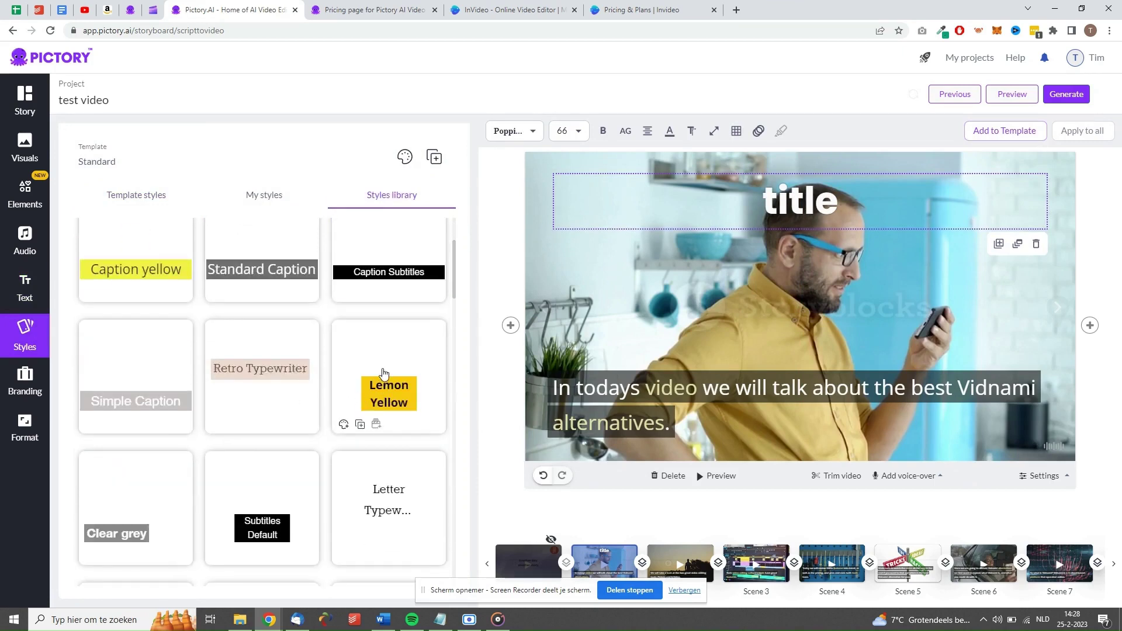
left_click(384, 370)
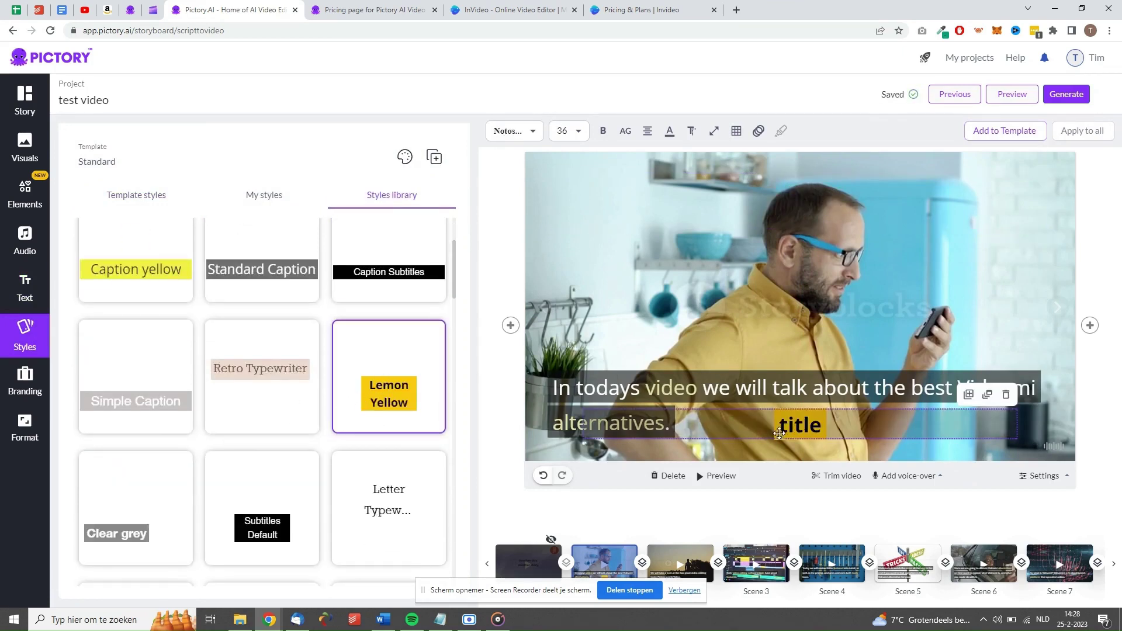
Step: Center the title in the frame and list its entry animation options
left_click(736, 130)
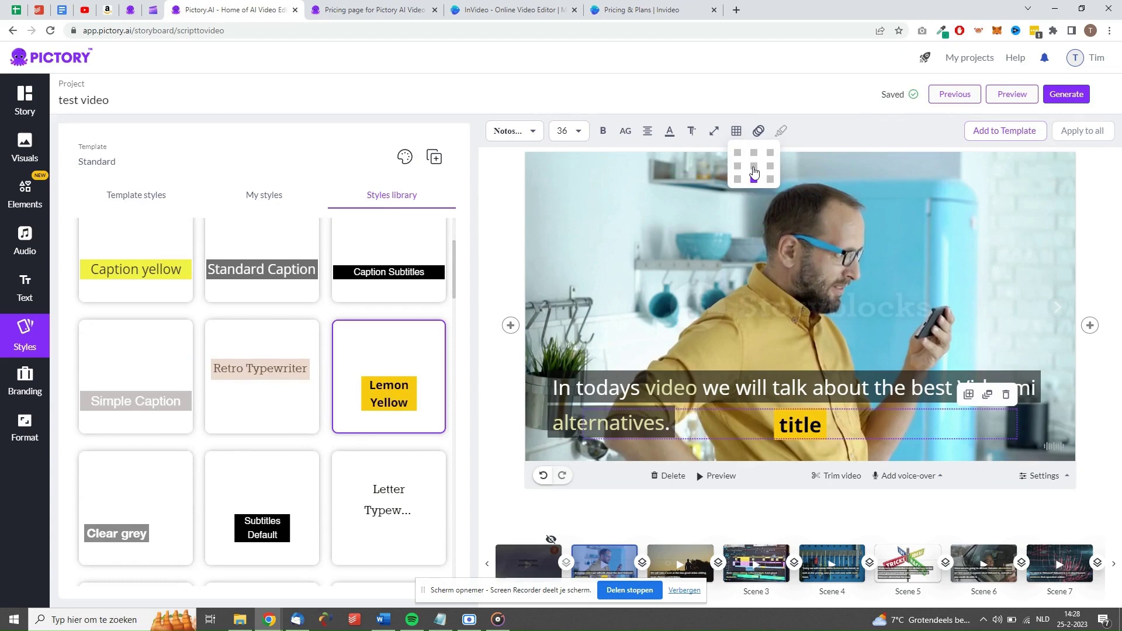
left_click(753, 167)
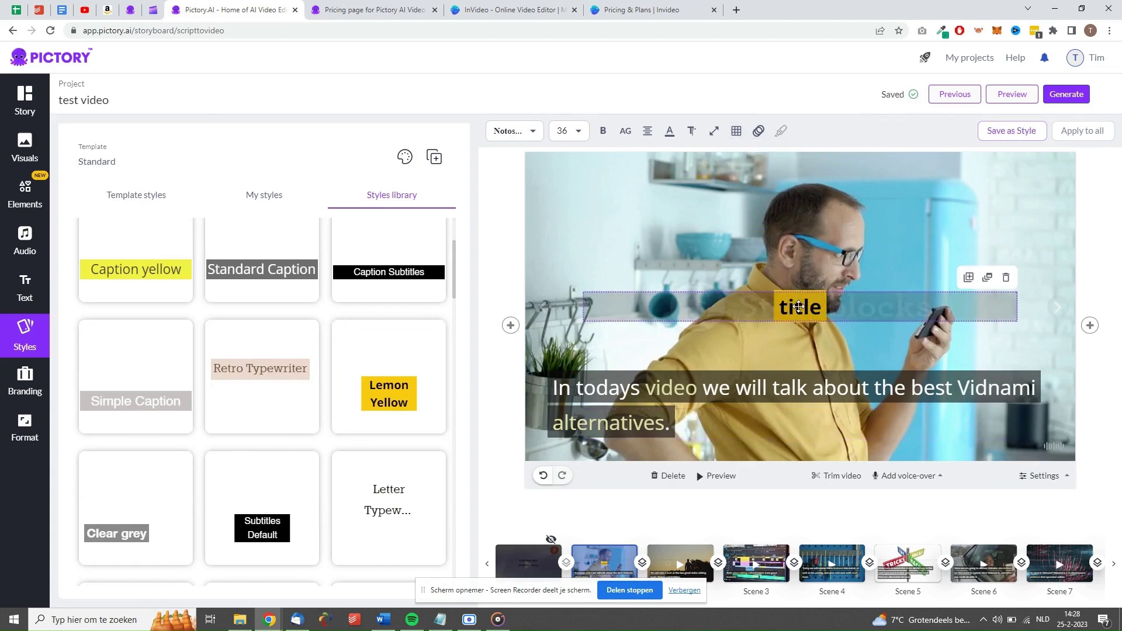
left_click(758, 130)
left_click(804, 207)
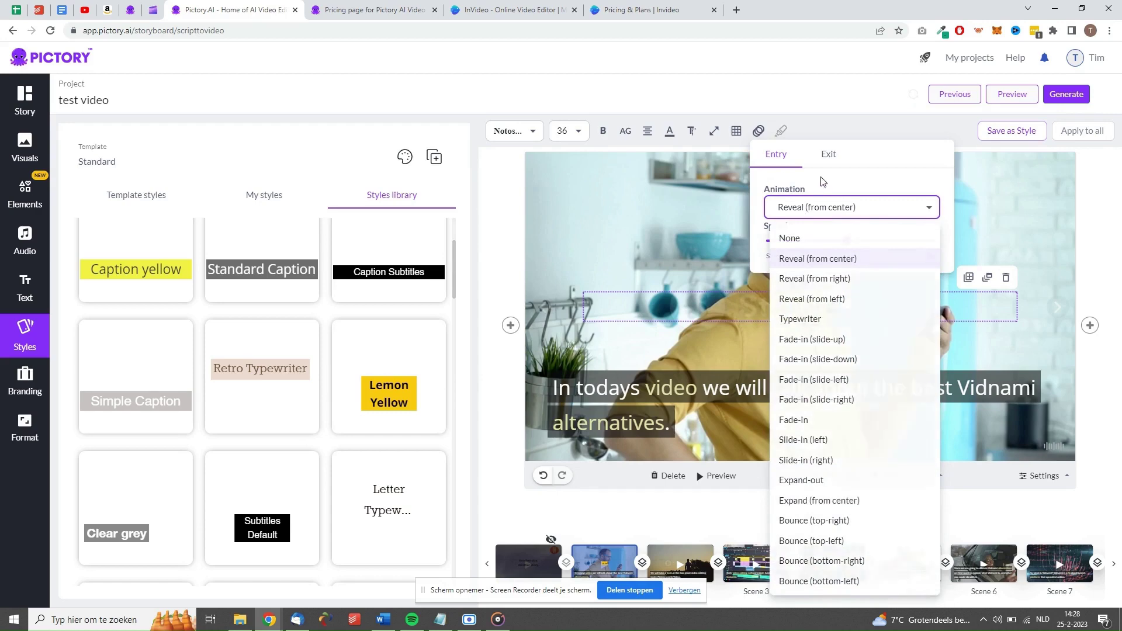
Step: Keep the Reveal entry animation and set the video format to 16:9 landscape
left_click(263, 331)
left_click(25, 426)
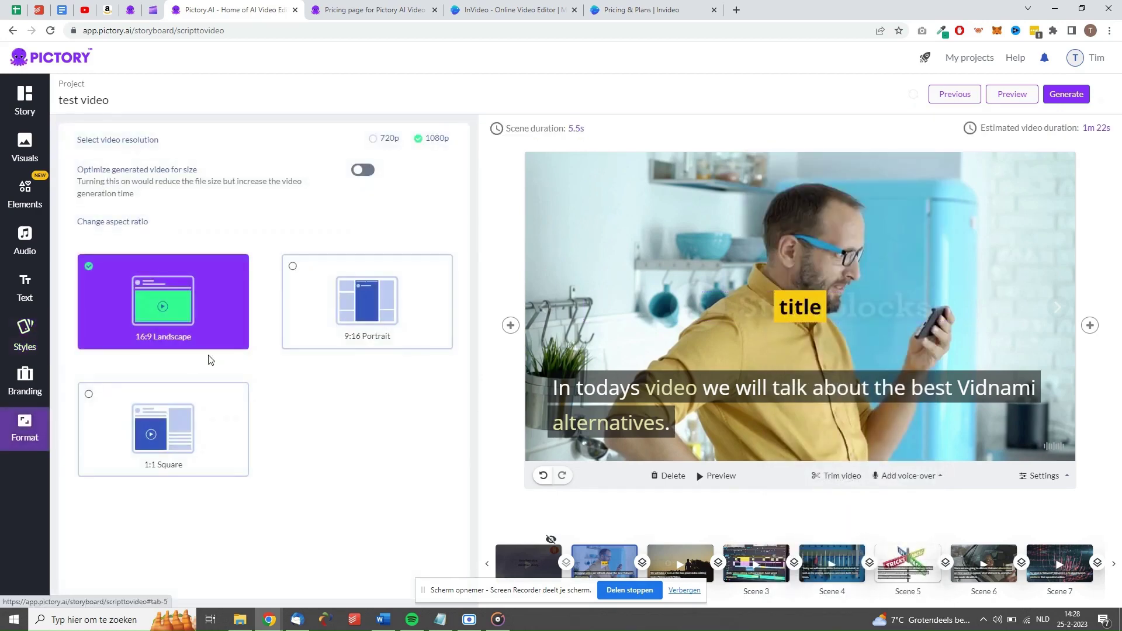
left_click(294, 268)
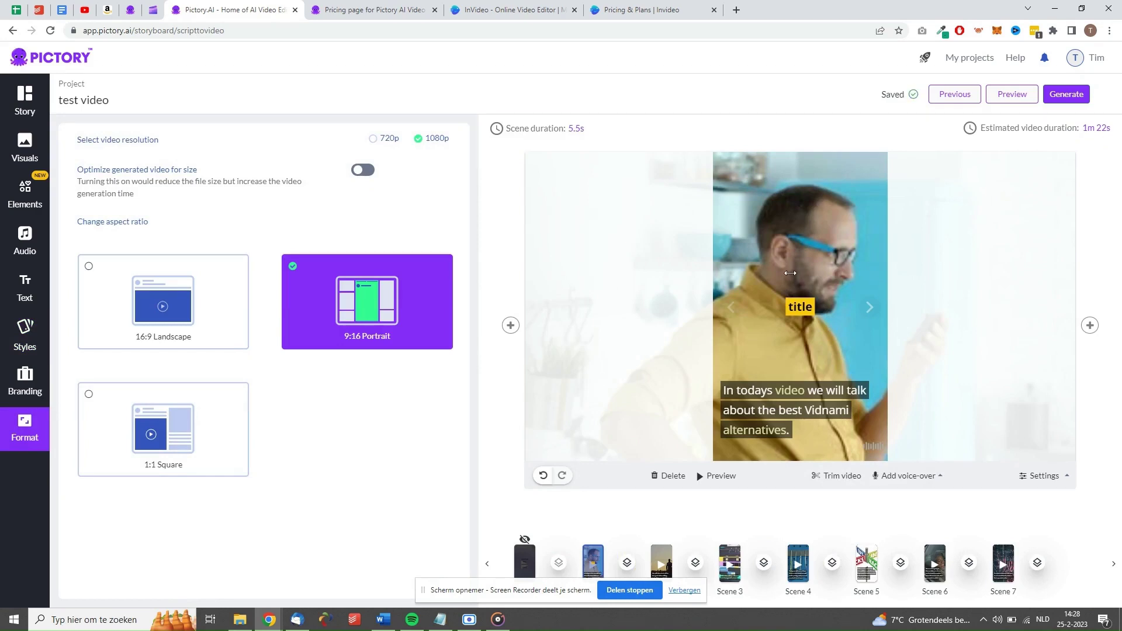
left_click(87, 396)
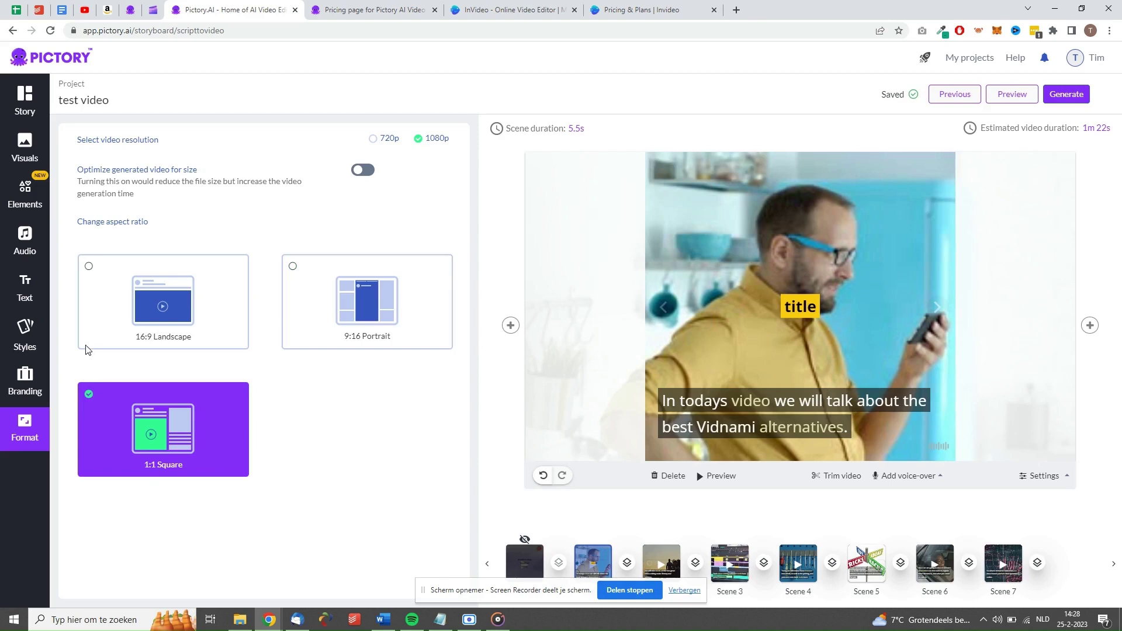
left_click(89, 268)
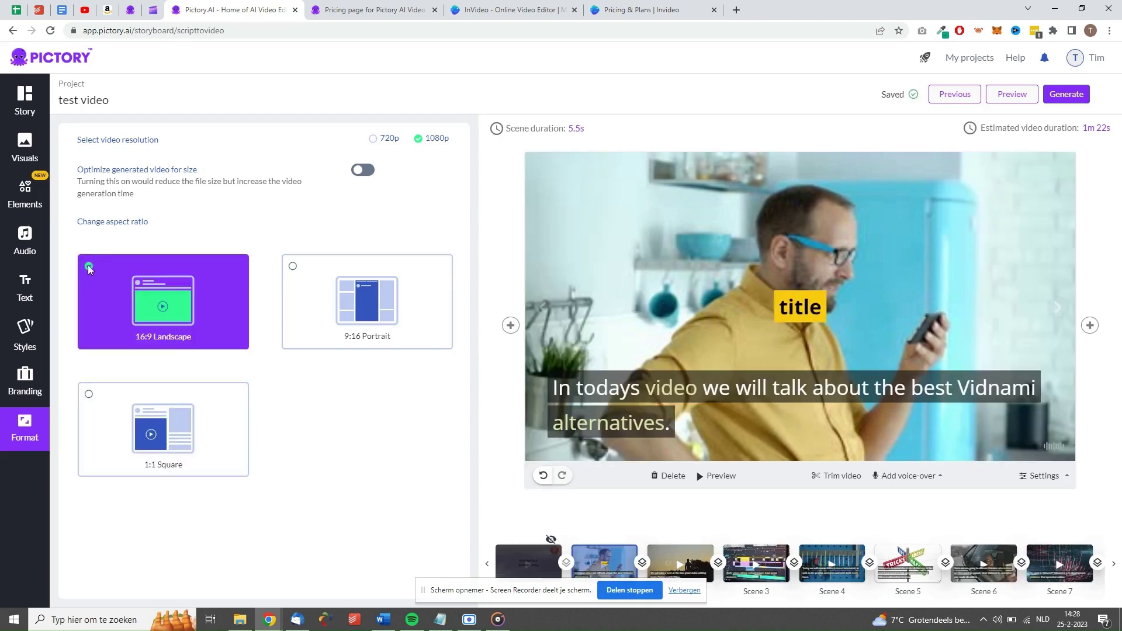
Step: Add the girl-in-blue-dress sticker to the scene
left_click(38, 205)
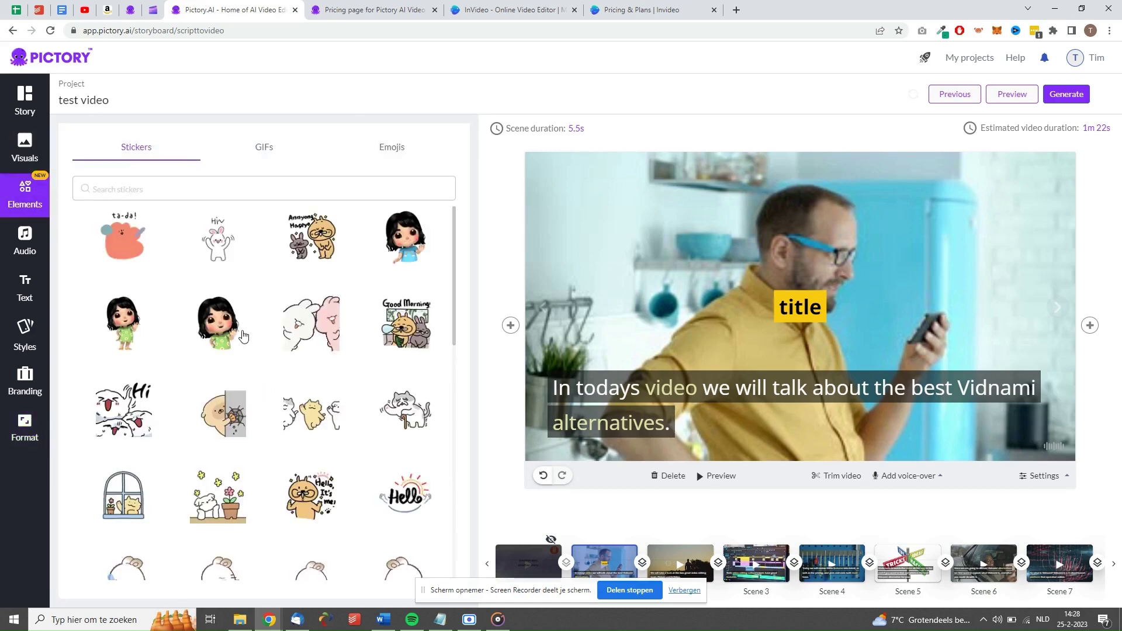
scroll(222, 328, "down", 1)
scroll(225, 301, "up", 1)
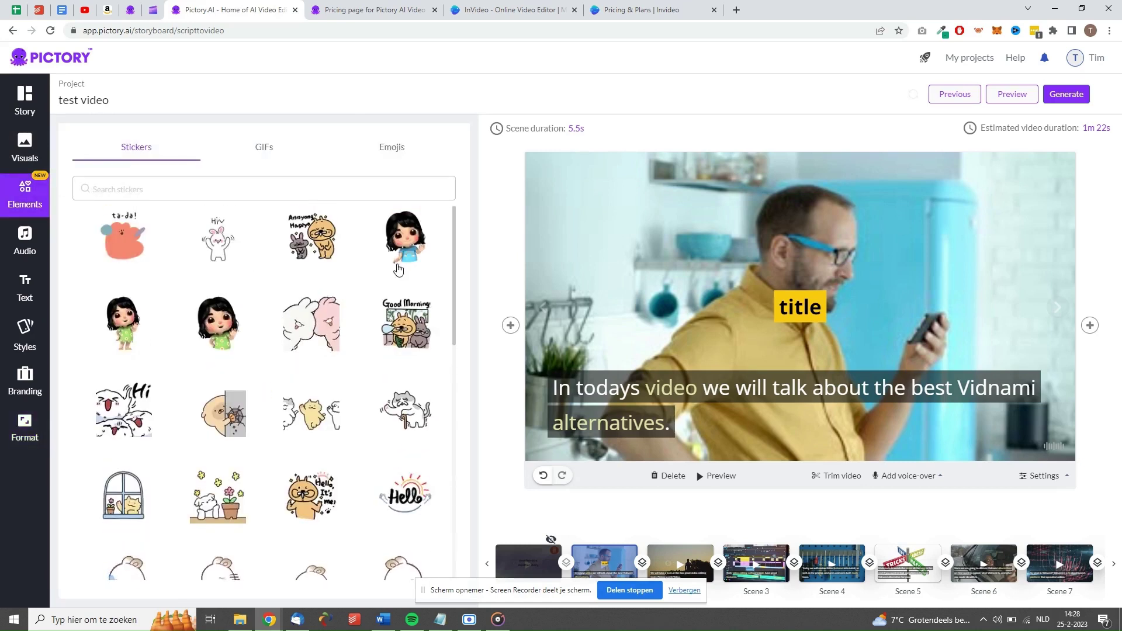
left_click(395, 248)
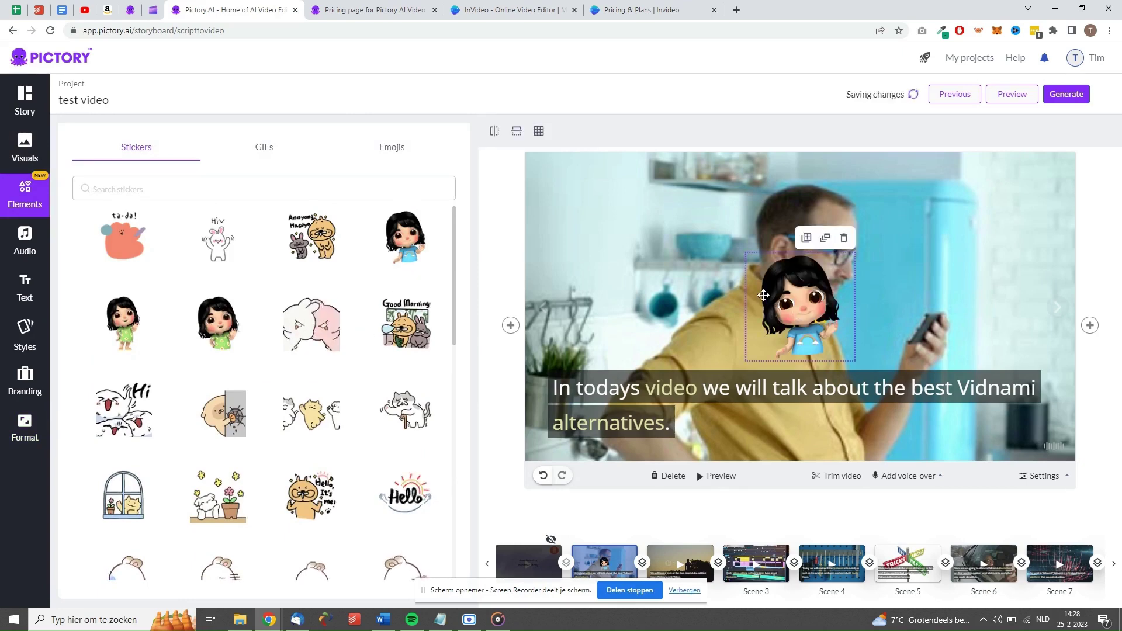
Step: Switch to the Pictory pricing page and scroll through the Standard, Premium and Enterprise plans
key("ctrl+Tab")
left_click_drag(442, 241, 587, 290)
scroll(228, 302, "down", 4)
scroll(228, 301, "down", 2)
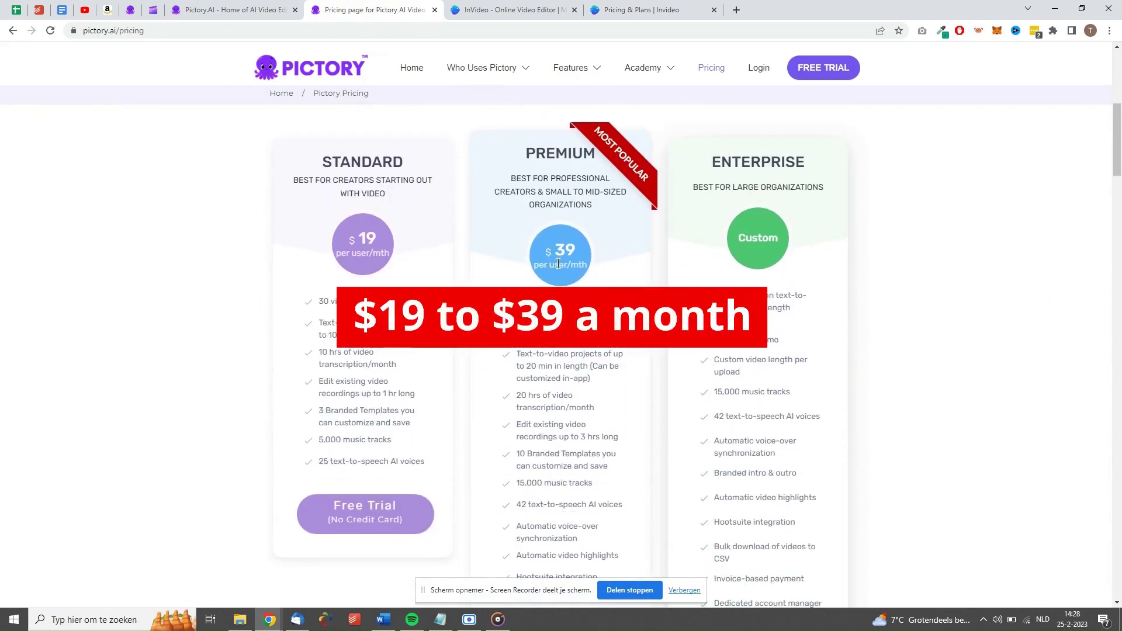
Step: Switch the pricing to monthly, showing $23 Standard and $47 Premium
scroll(558, 263, "up", 3)
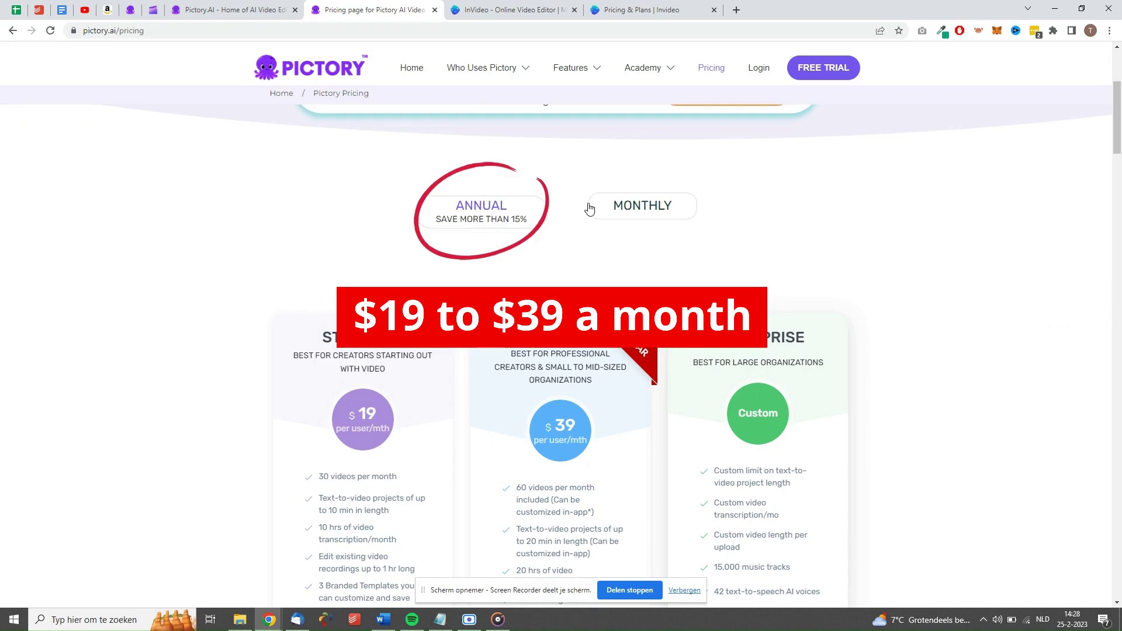
left_click(617, 213)
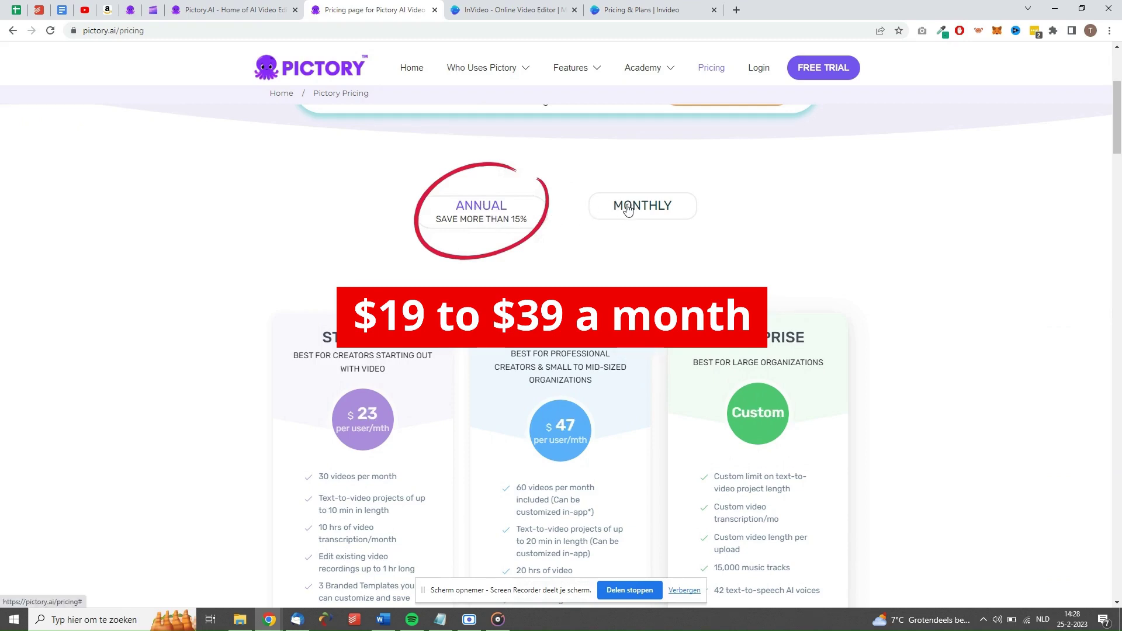
scroll(419, 293, "down", 2)
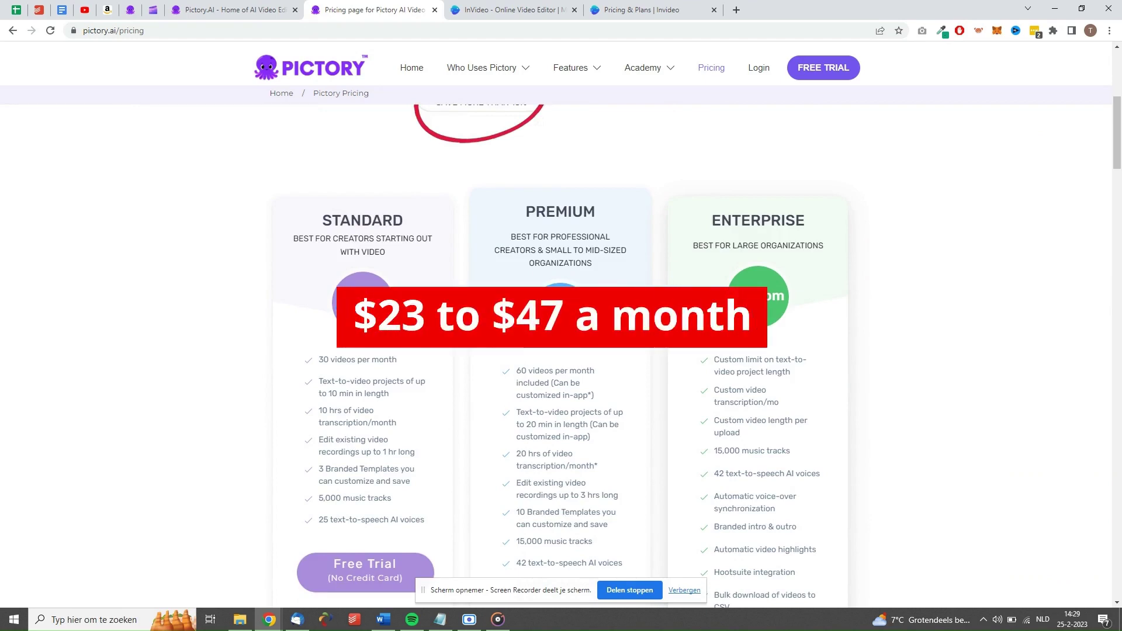
scroll(561, 351, "down", 3)
scroll(561, 351, "up", 1)
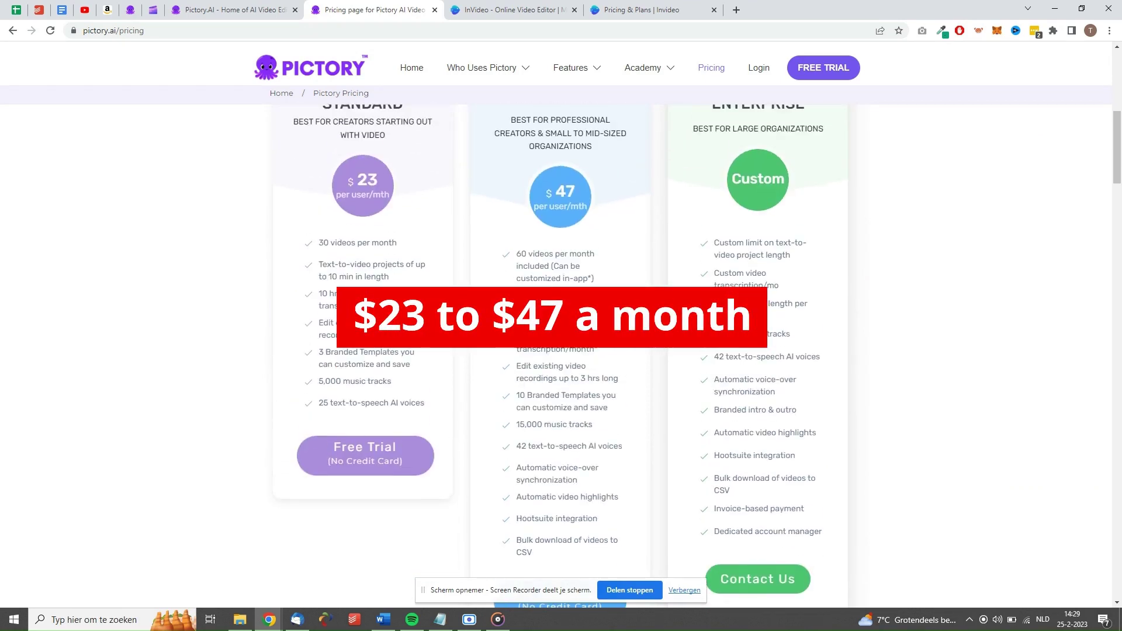
scroll(596, 285, "up", 1)
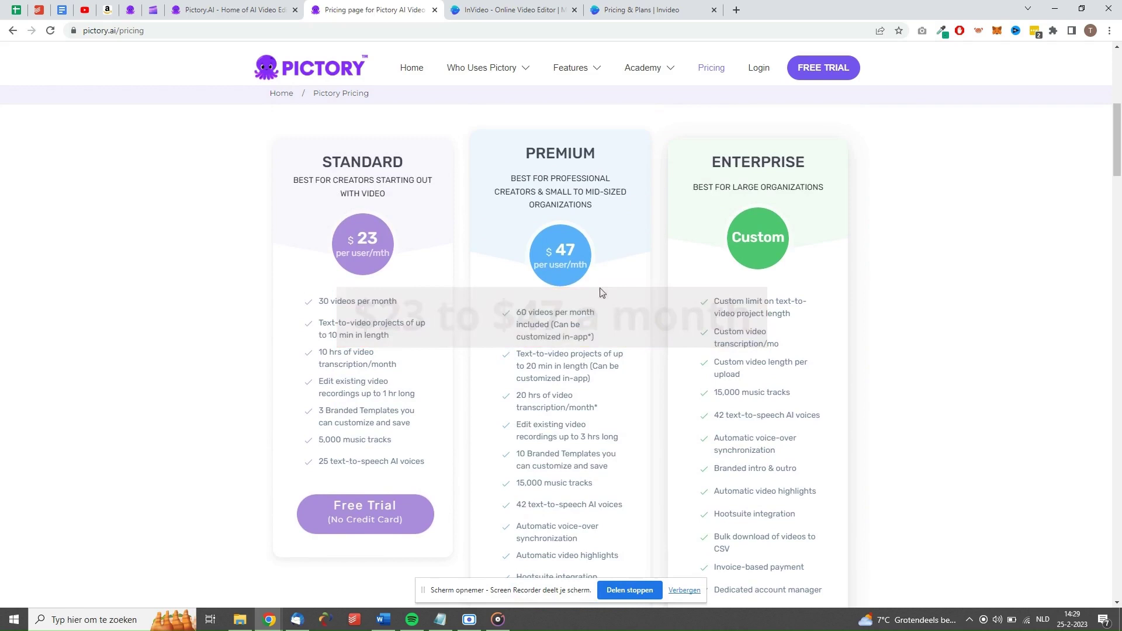
Step: Scroll through the customer testimonials and enlarge one testimonial card
scroll(596, 285, "up", 4)
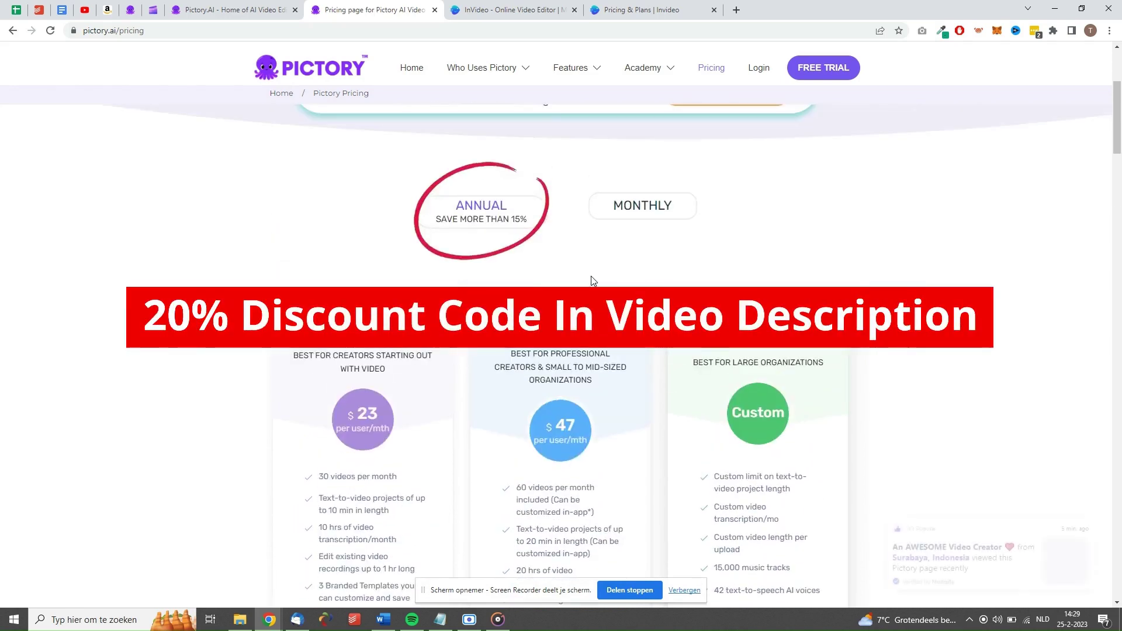
scroll(592, 280, "up", 3)
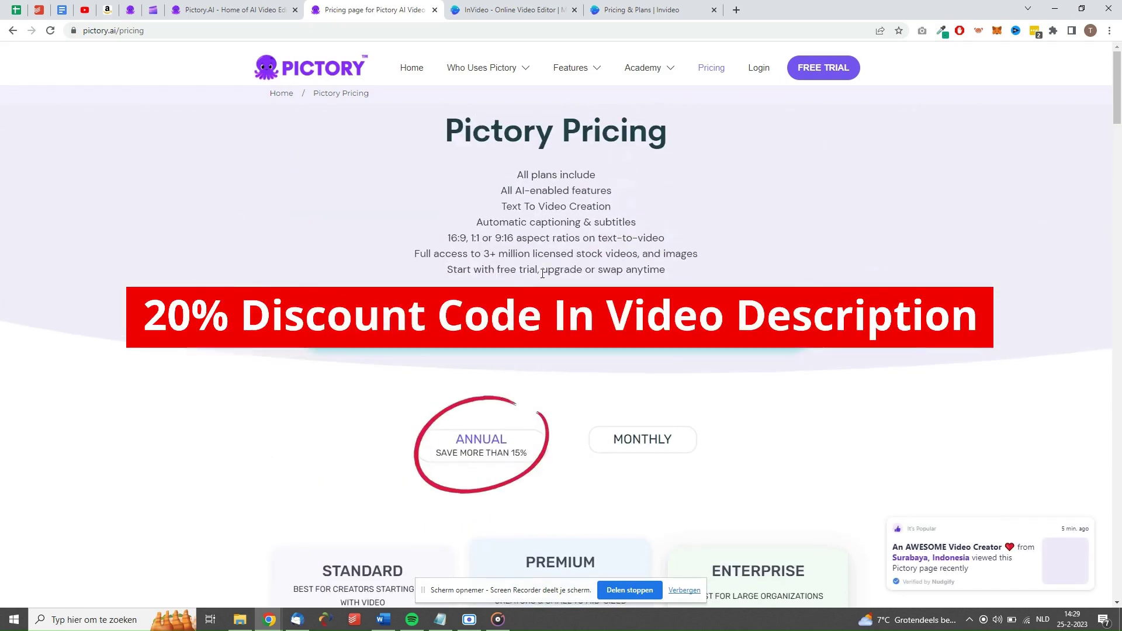
scroll(543, 273, "down", 17)
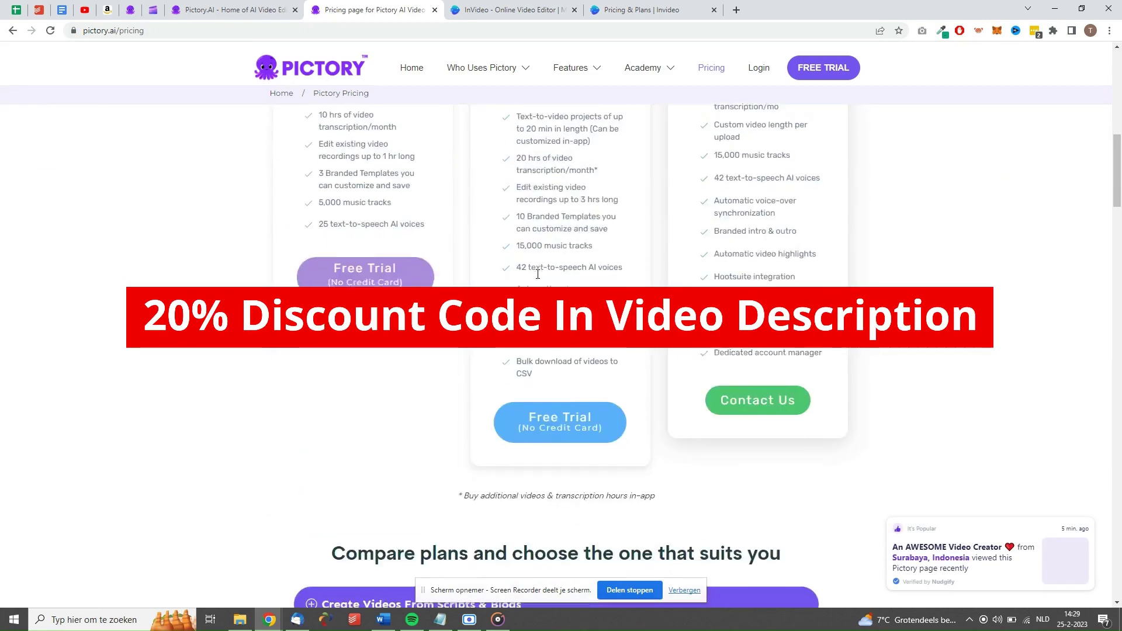
scroll(535, 279, "down", 8)
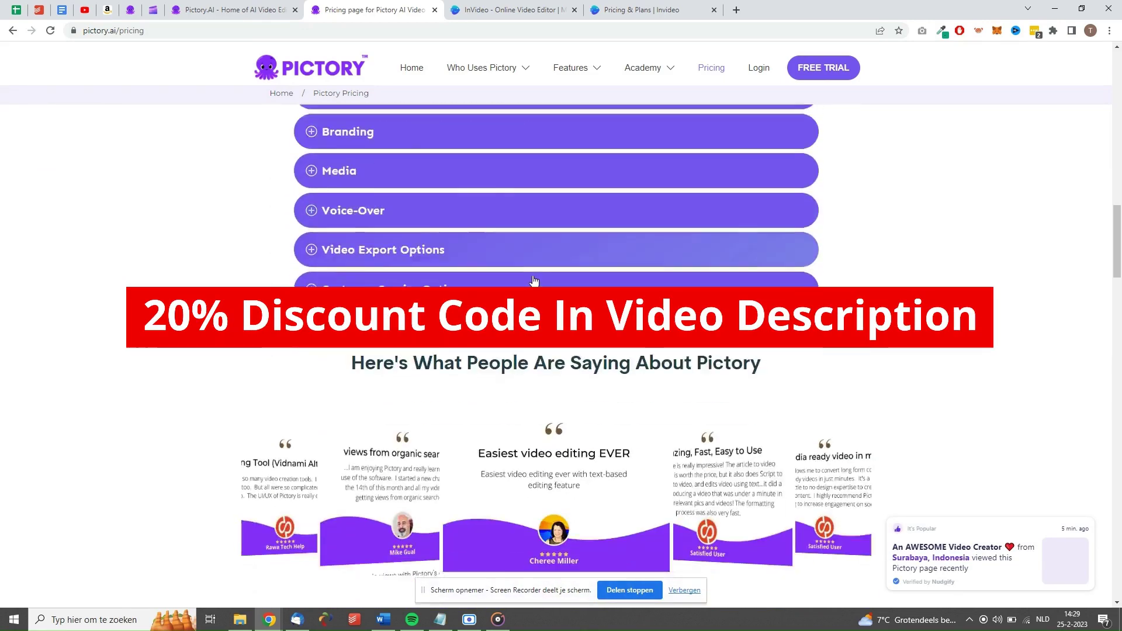
scroll(532, 281, "down", 1)
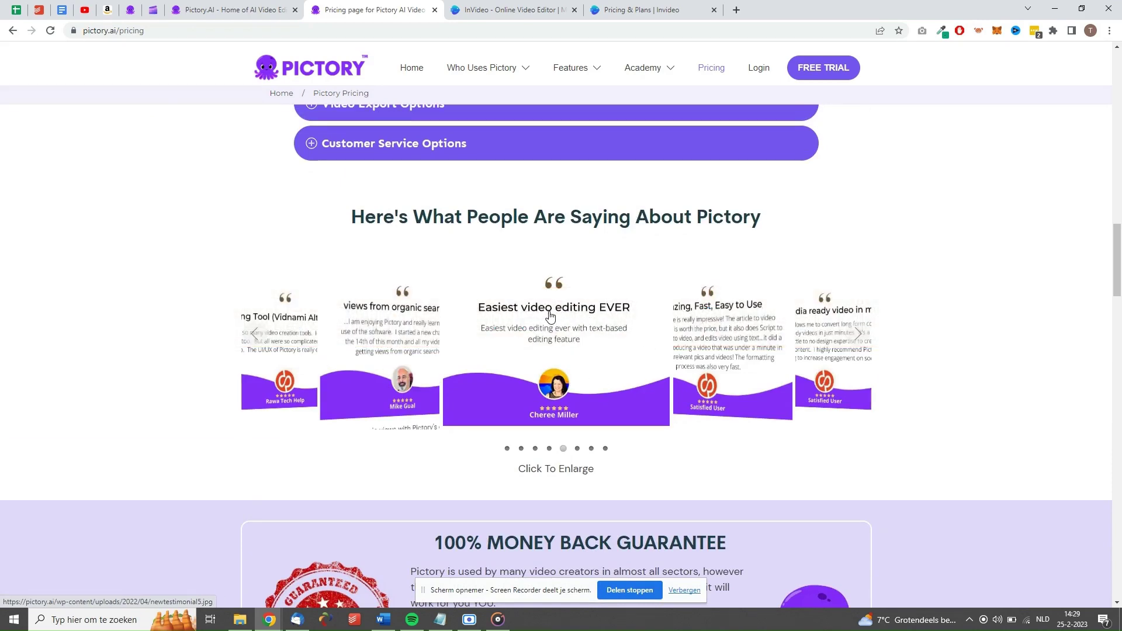
left_click(549, 311)
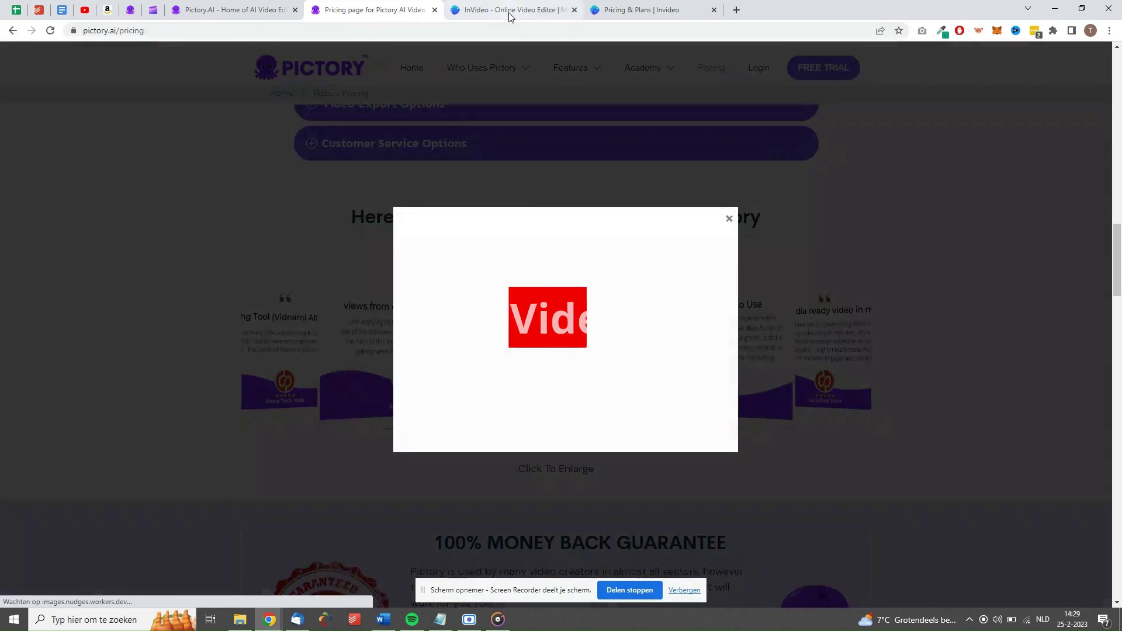
Step: Switch to InVideo and start a new video from the Templates gallery
left_click(509, 13)
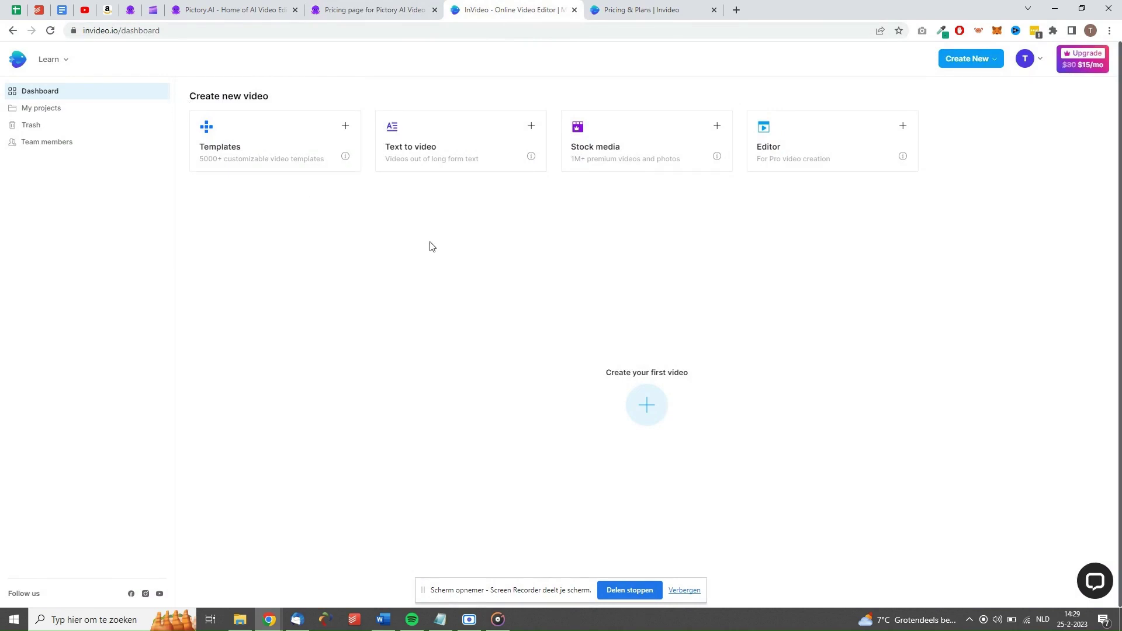
left_click(648, 407)
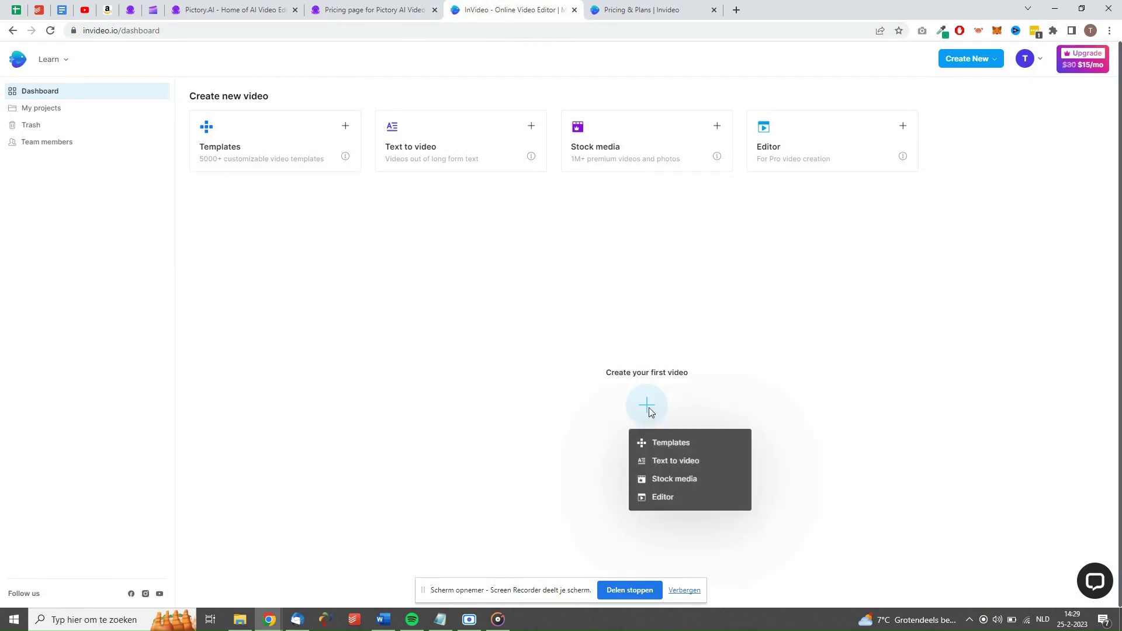
left_click(659, 447)
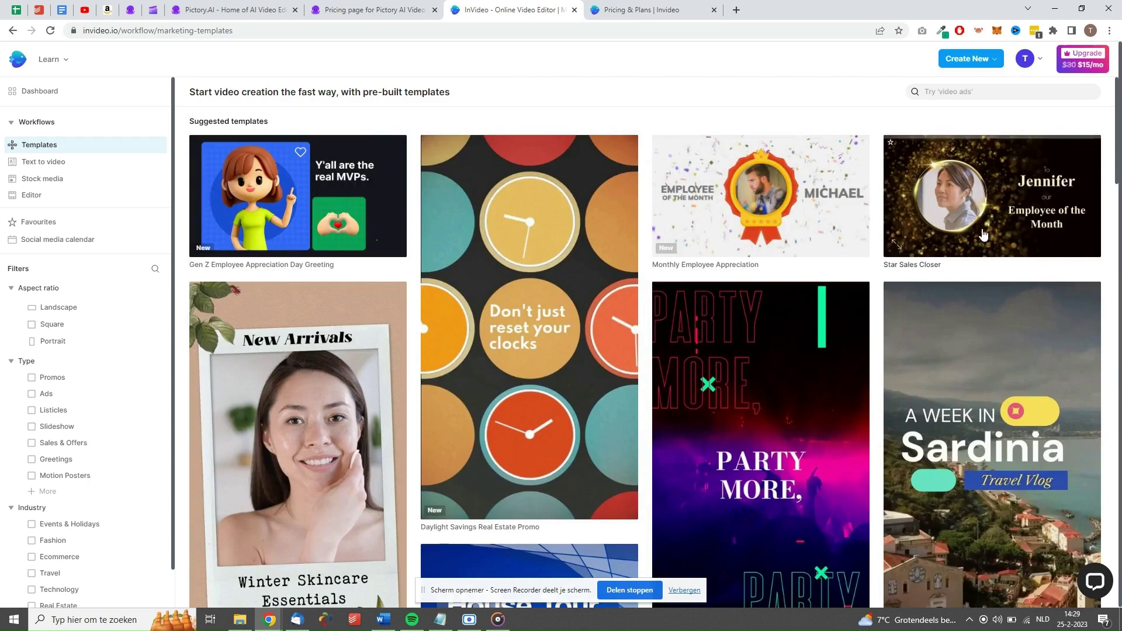
Step: Scroll the template gallery and open Monthly Employee Appreciation
scroll(734, 289, "down", 4)
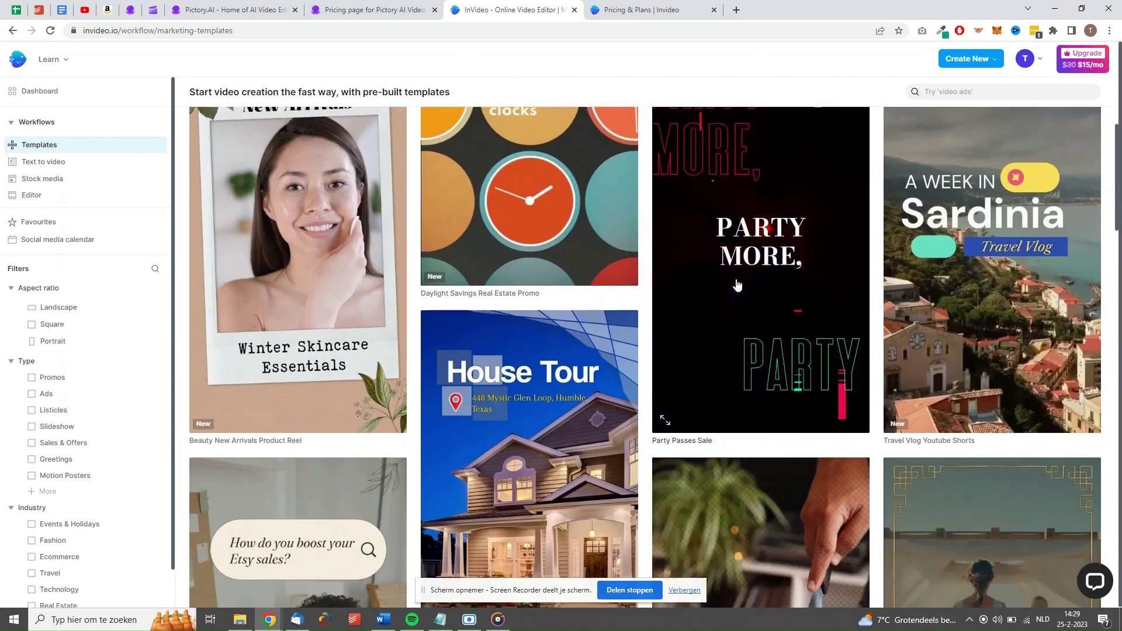
scroll(737, 284, "down", 6)
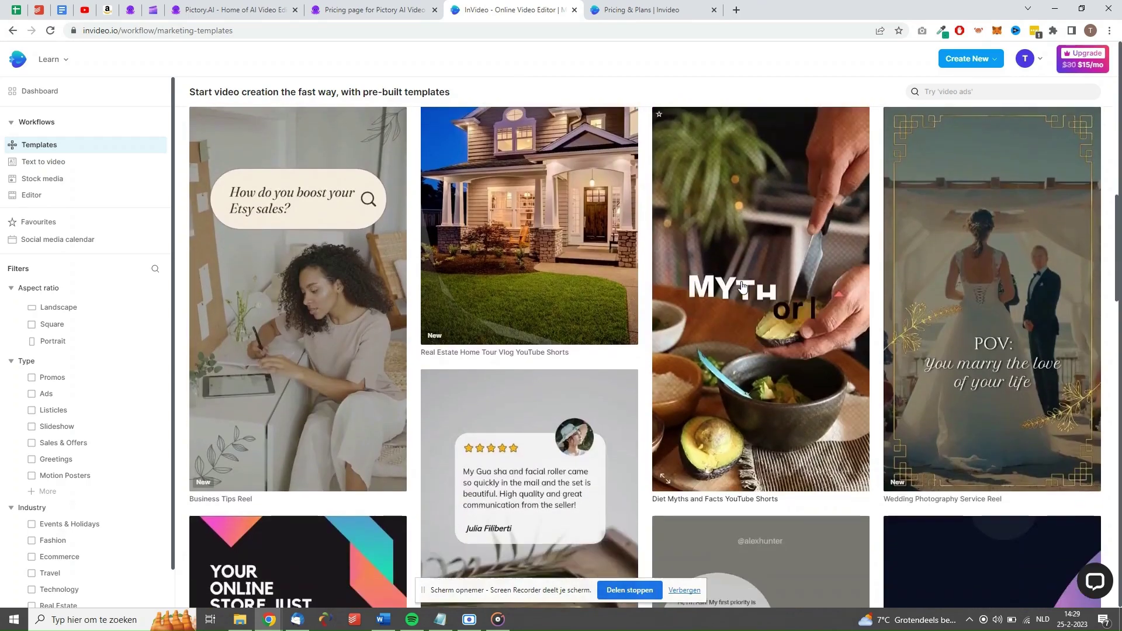
scroll(493, 368, "down", 5)
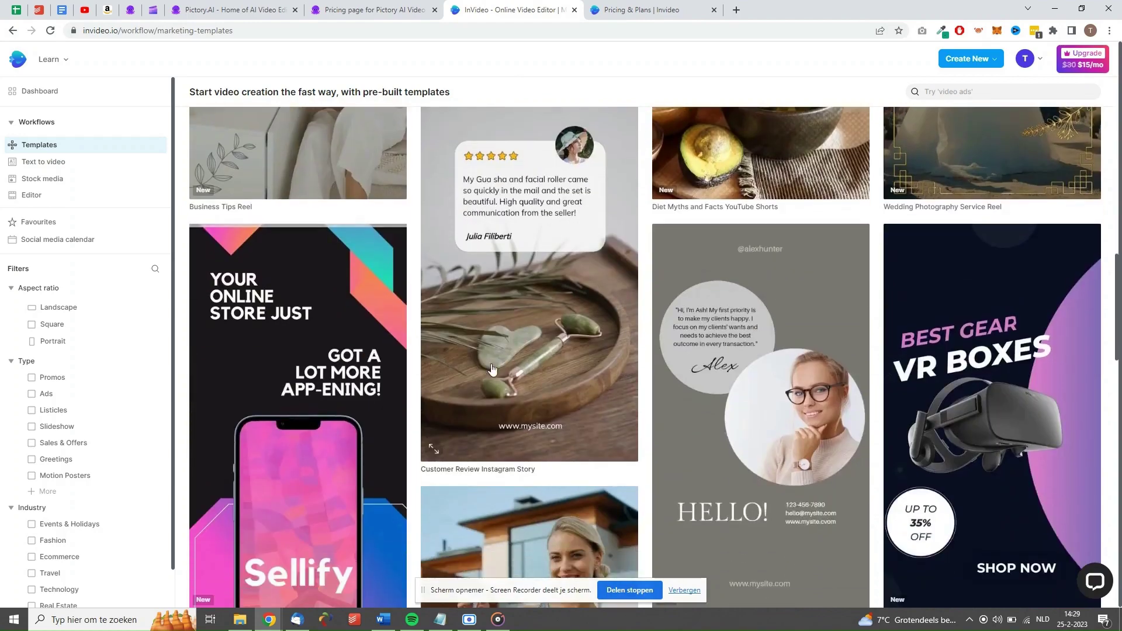
scroll(492, 368, "down", 6)
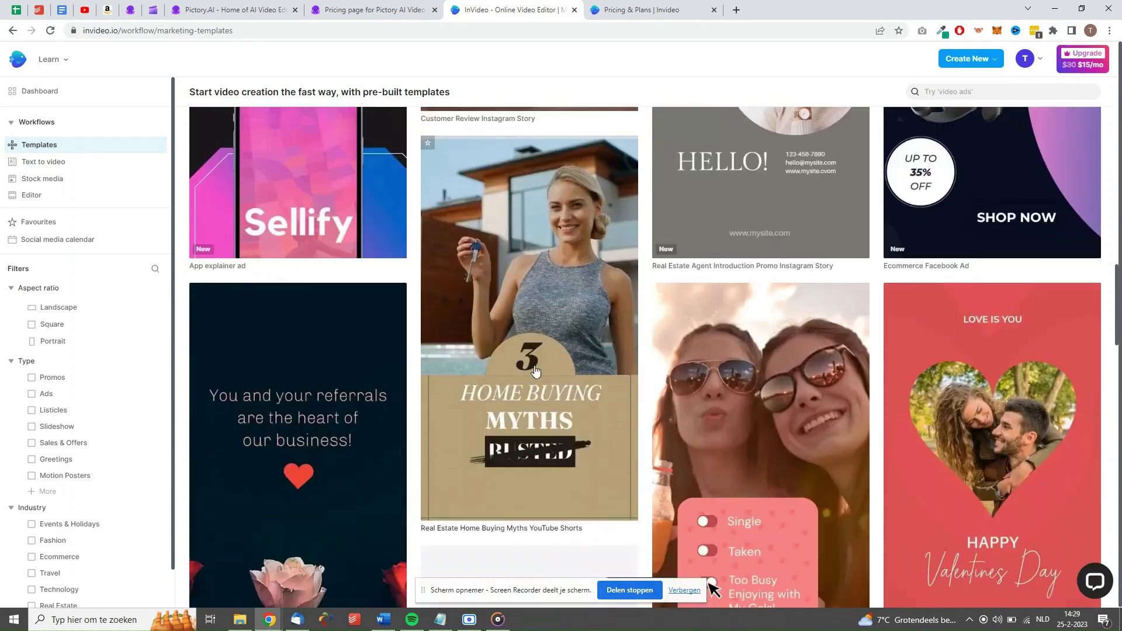
scroll(536, 371, "down", 8)
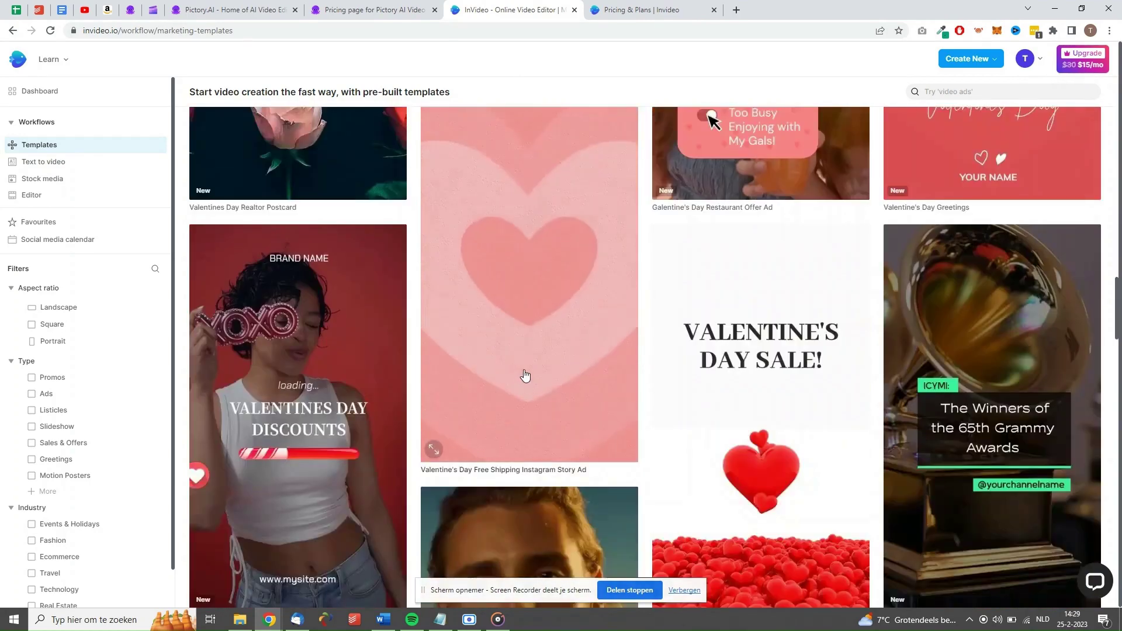
scroll(433, 388, "up", 8)
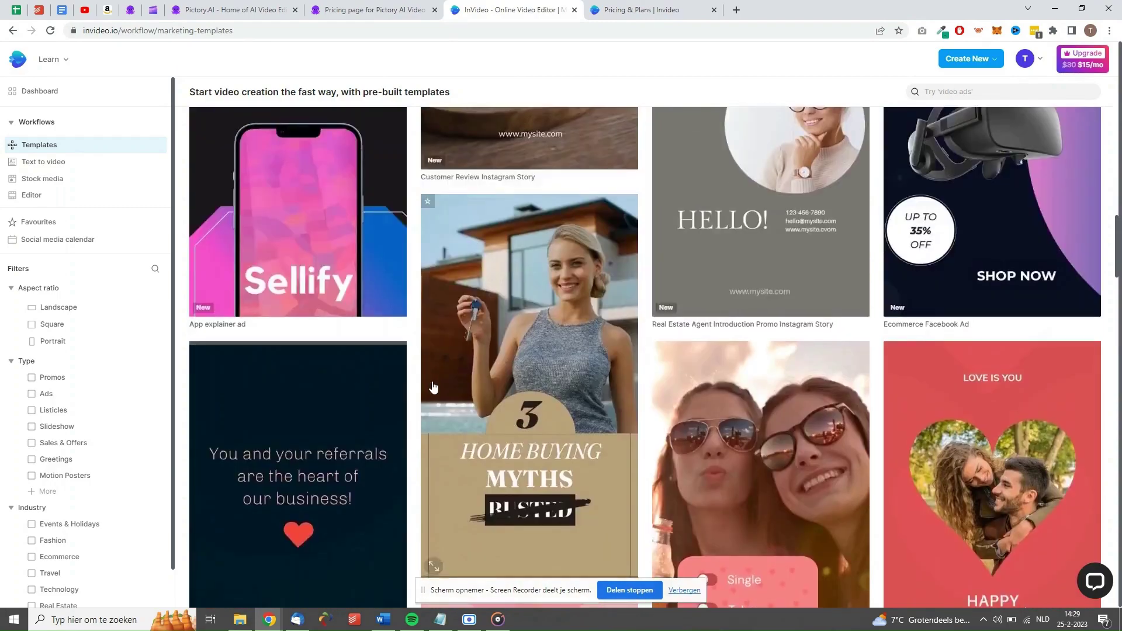
scroll(433, 388, "up", 15)
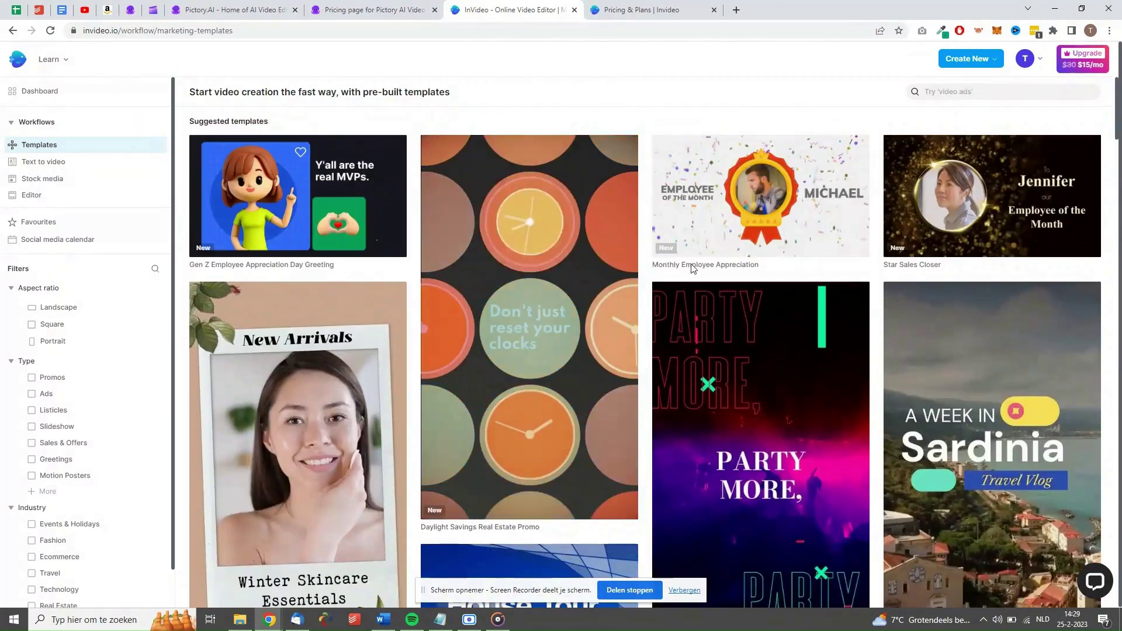
left_click(746, 213)
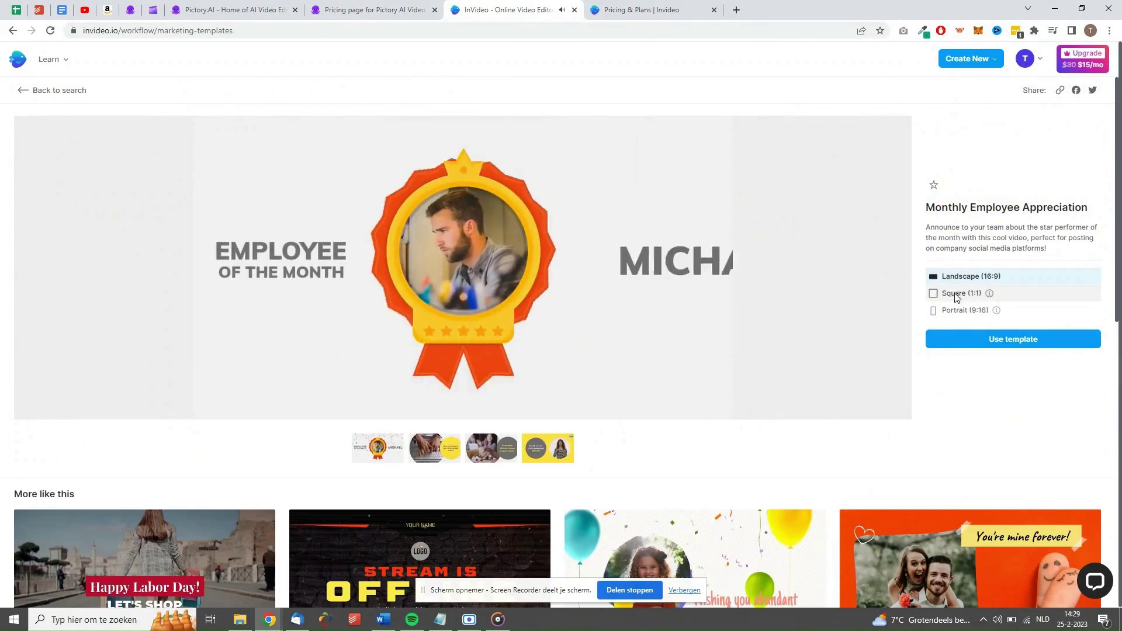
Step: Open the Monthly Employee Appreciation template in the editor and browse its Videos, Images and Music libraries
left_click(981, 344)
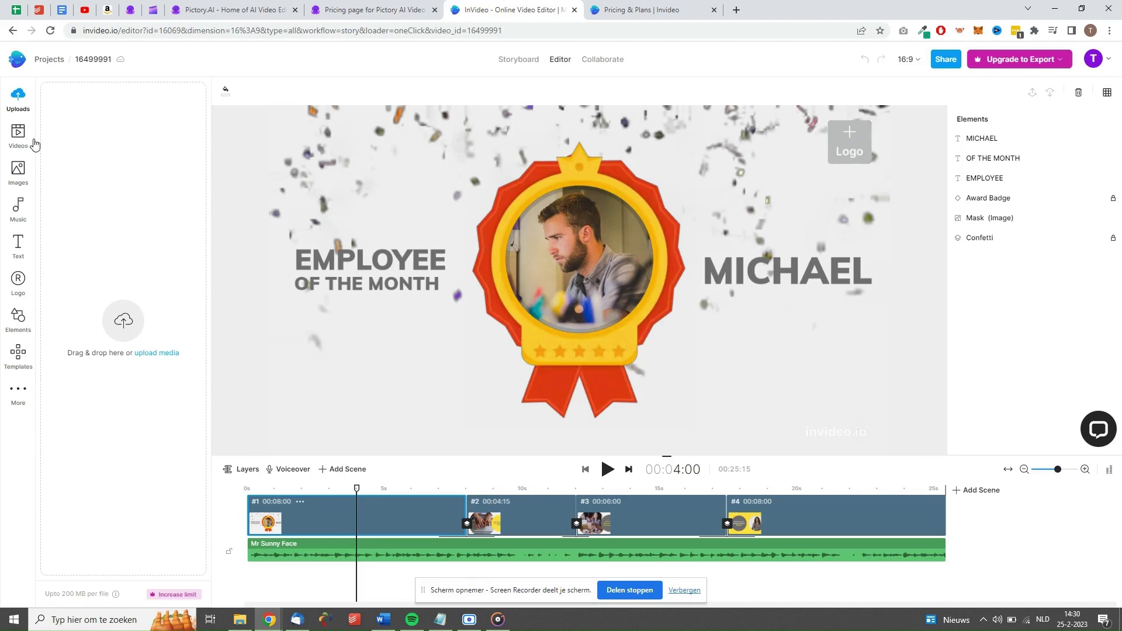
left_click(12, 138)
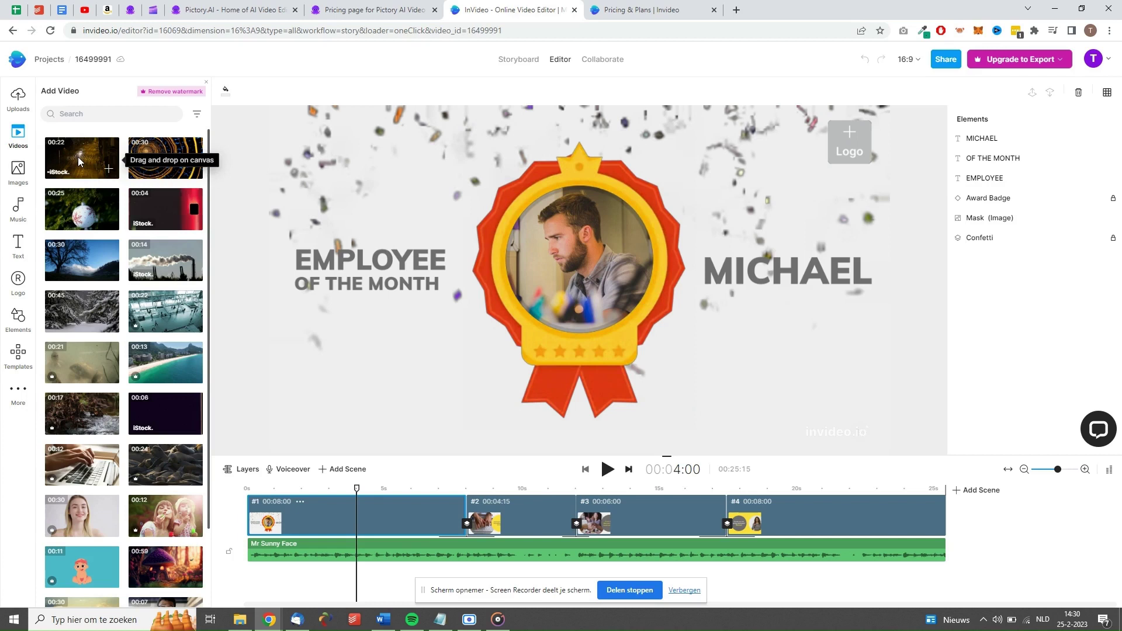
left_click(18, 170)
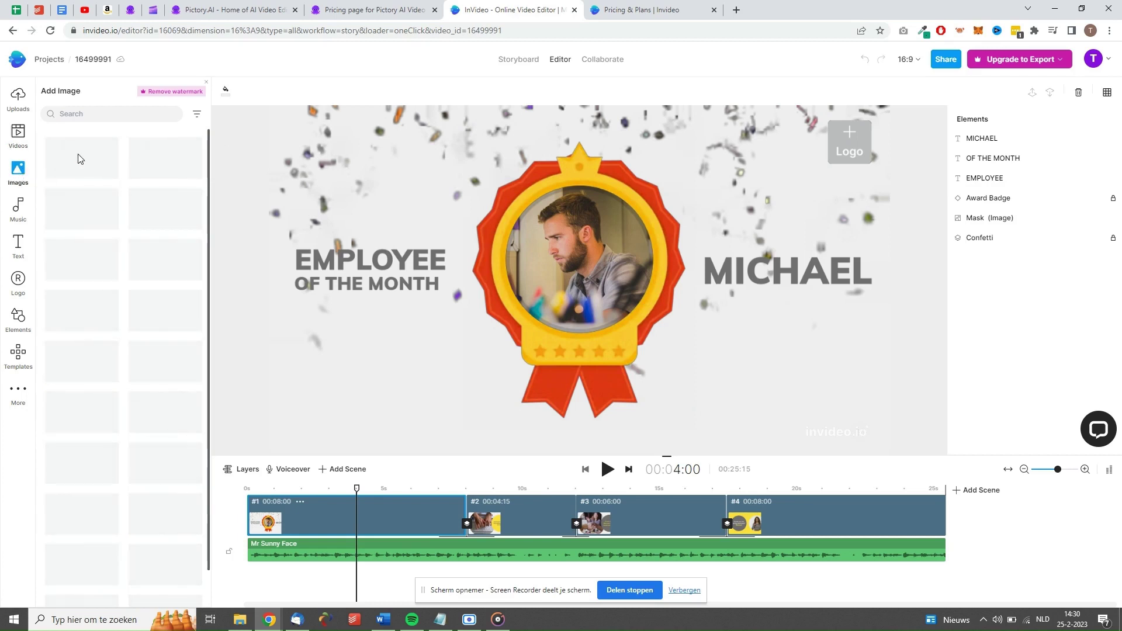
left_click(18, 205)
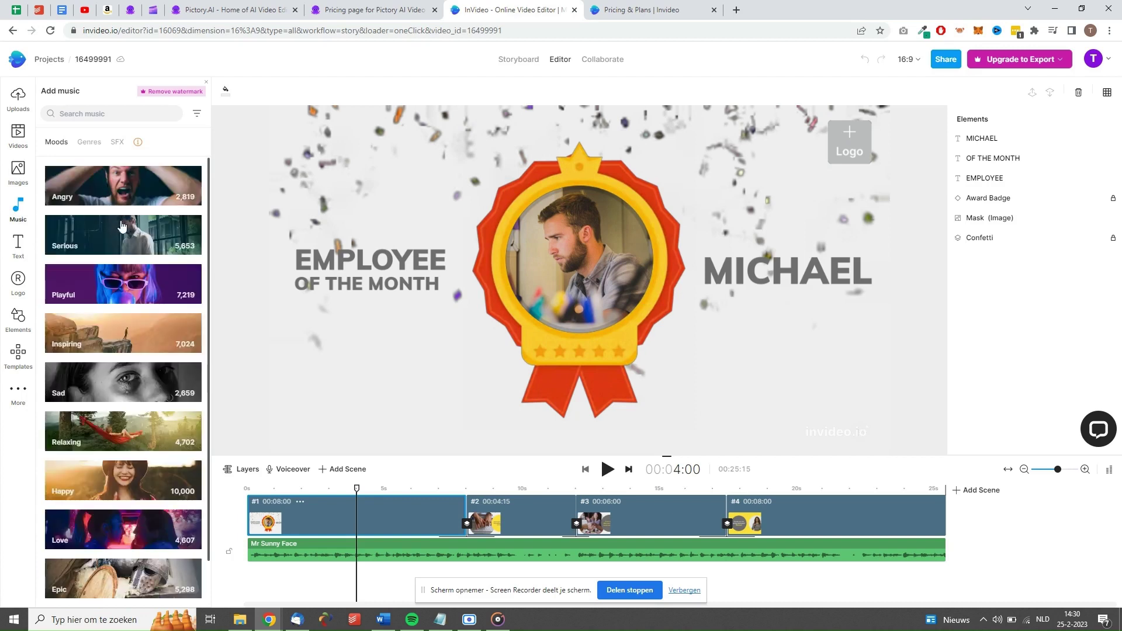
Step: Swap the Mr Sunny Face background music for the Serious-mood track Youth
left_click(124, 245)
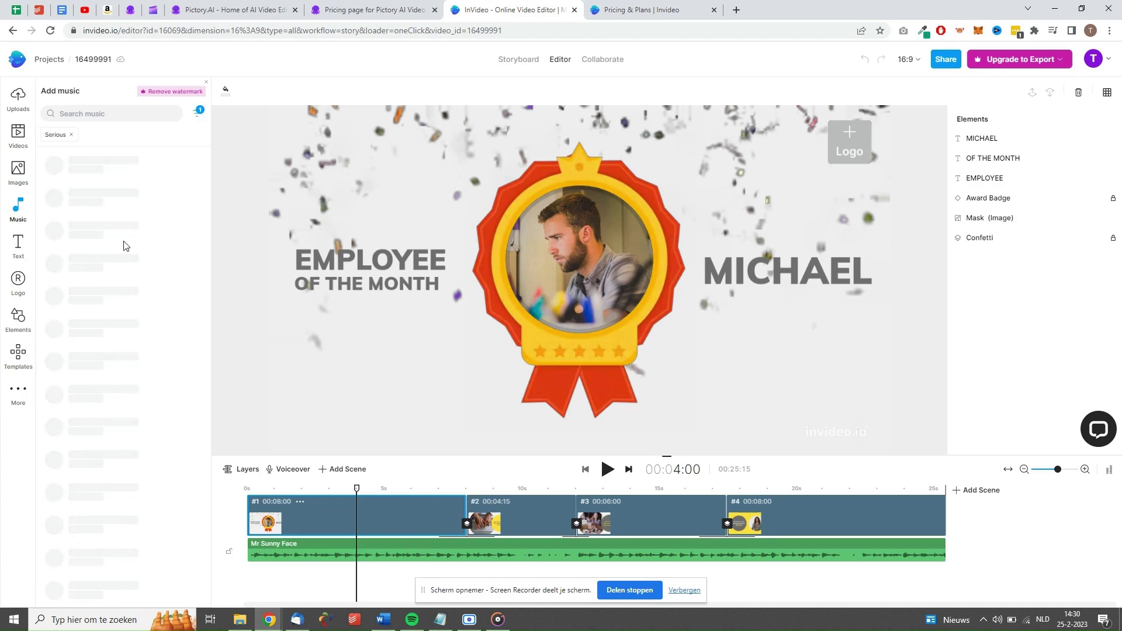
left_click(607, 469)
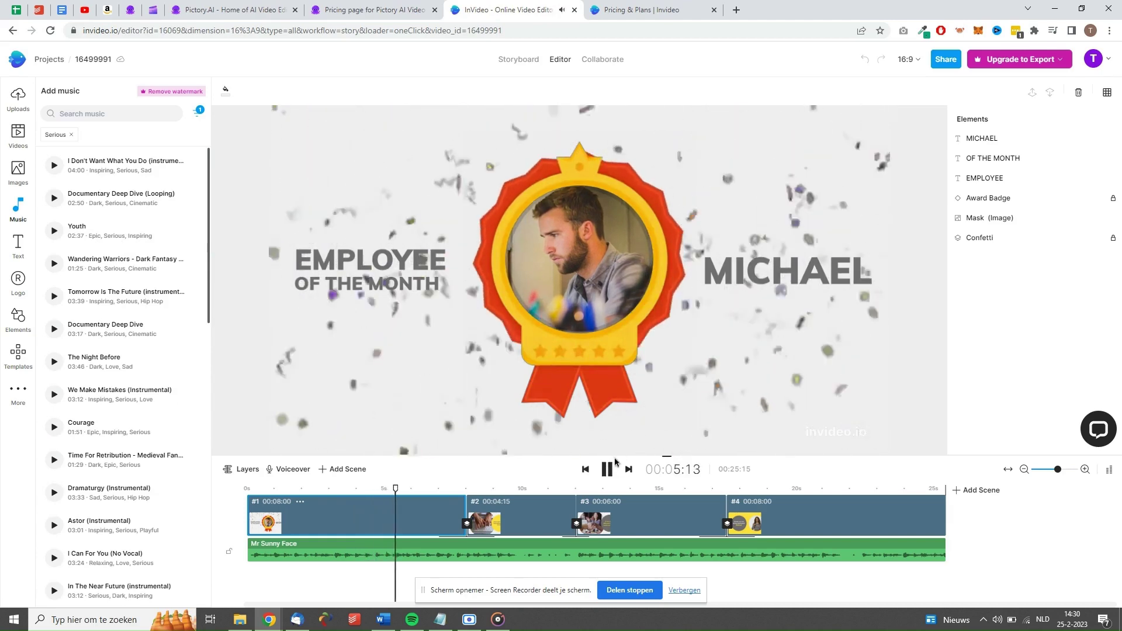
left_click(607, 470)
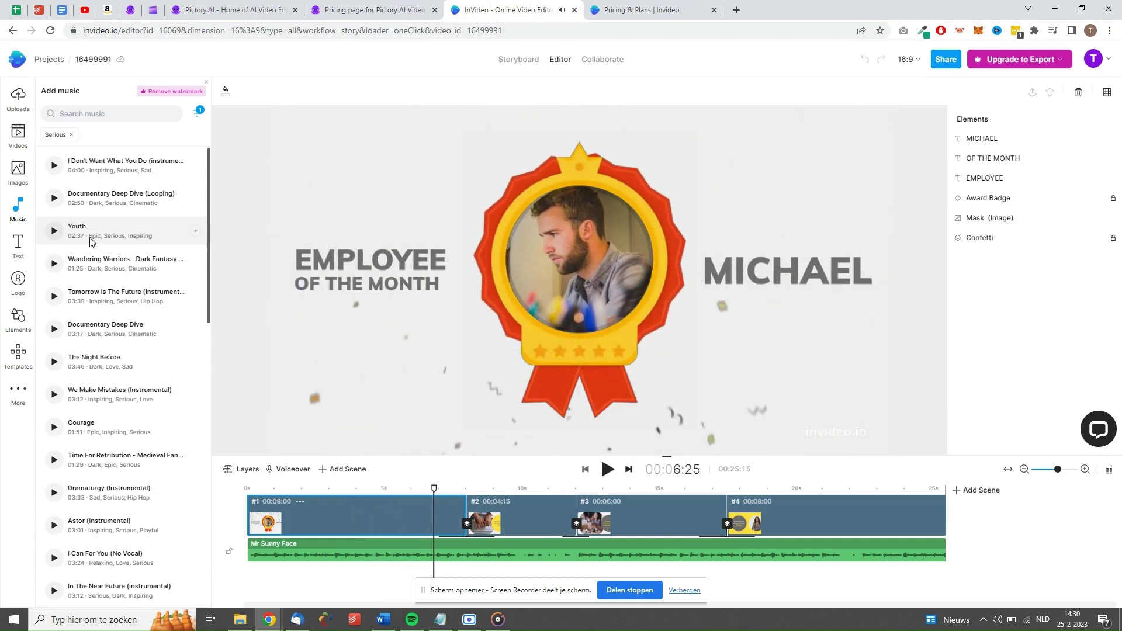
left_click(196, 231)
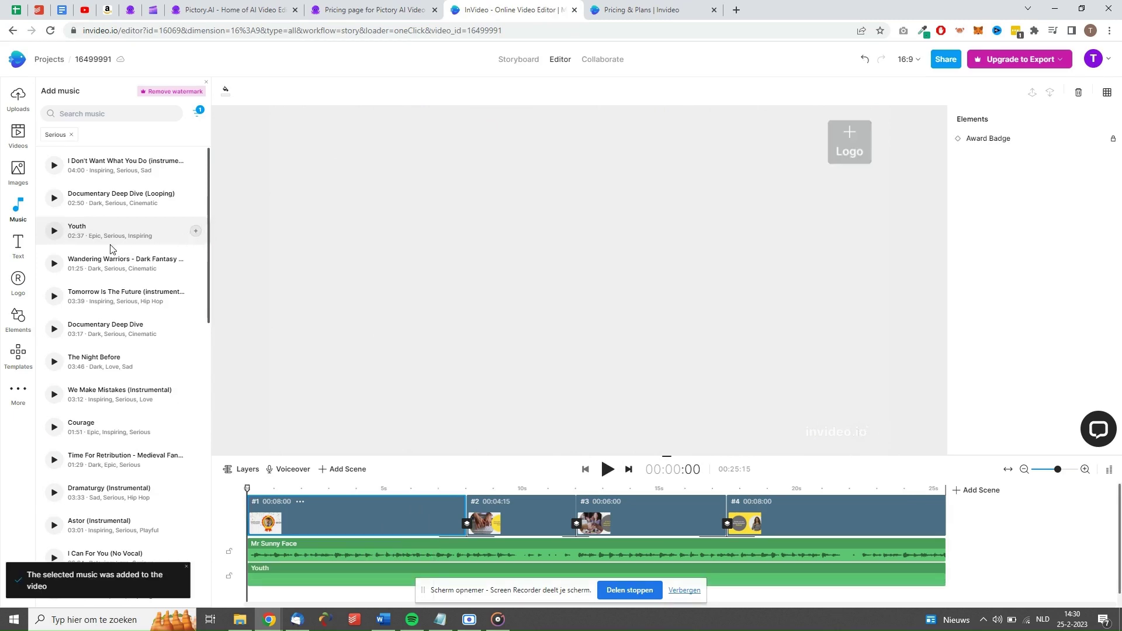
left_click(491, 555)
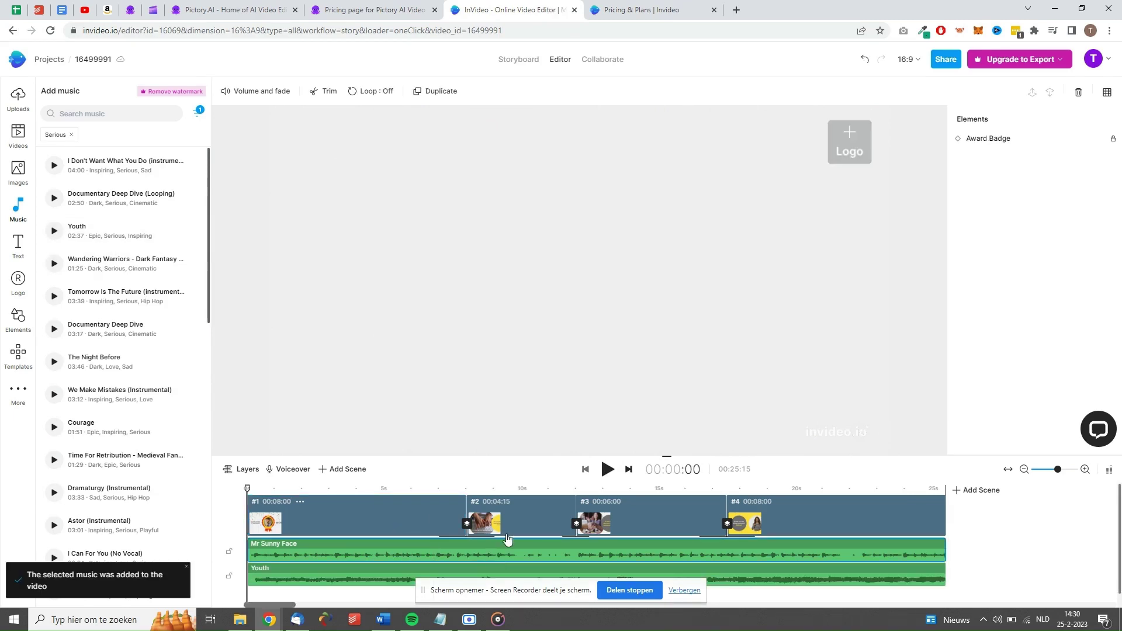
key("Delete")
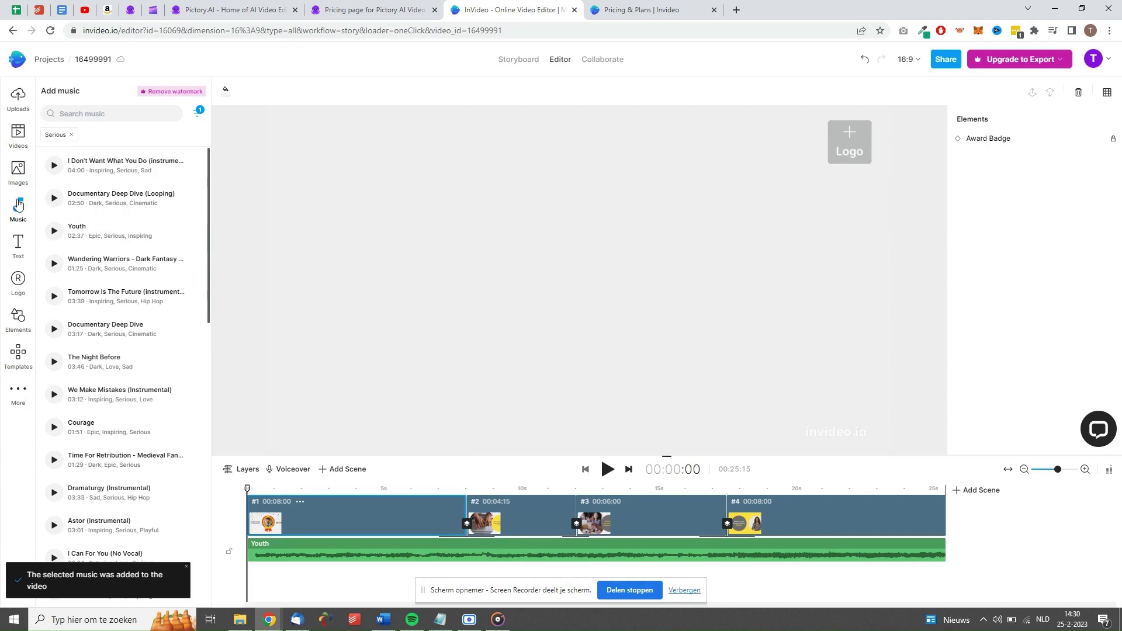
left_click(18, 135)
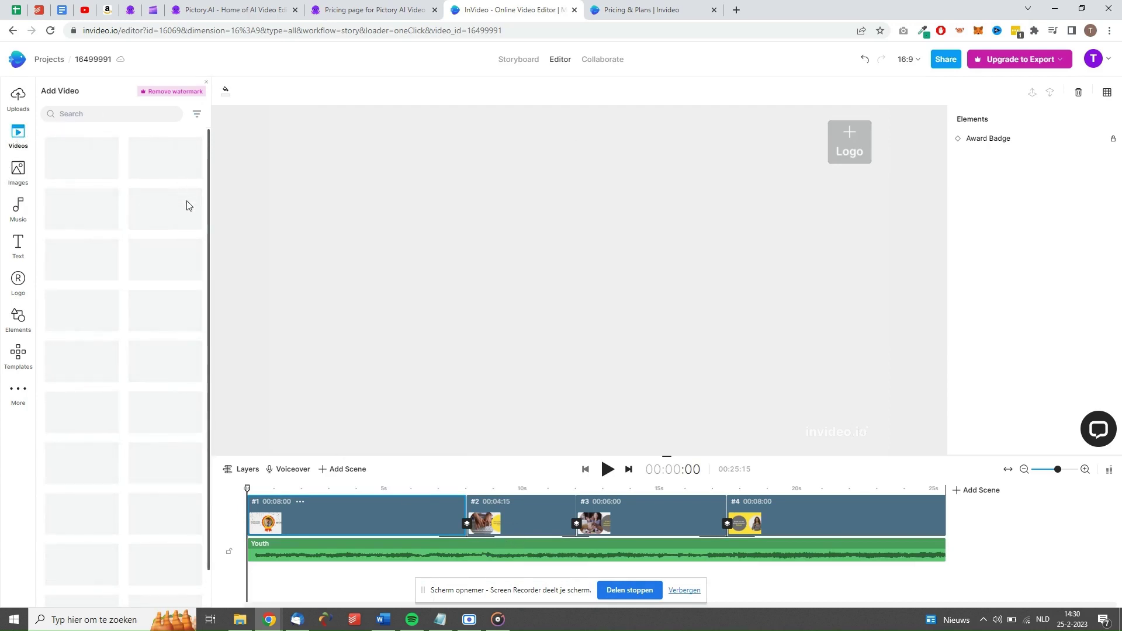
Step: Add the 30-second swirling light clip to scene 2, then undo it
left_click(519, 523)
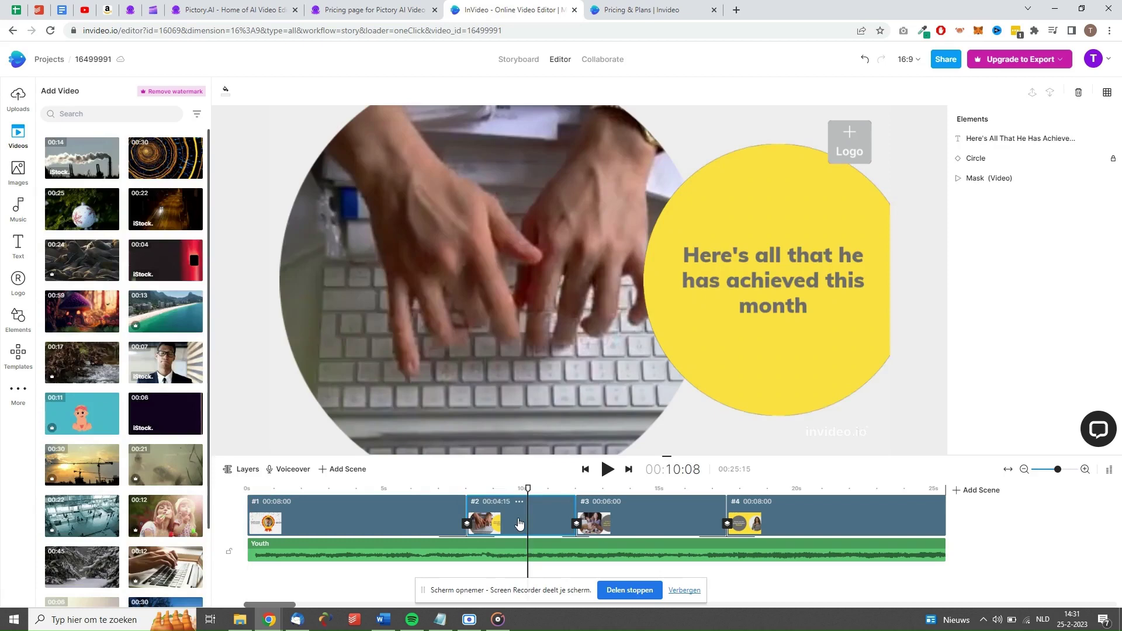
left_click(190, 170)
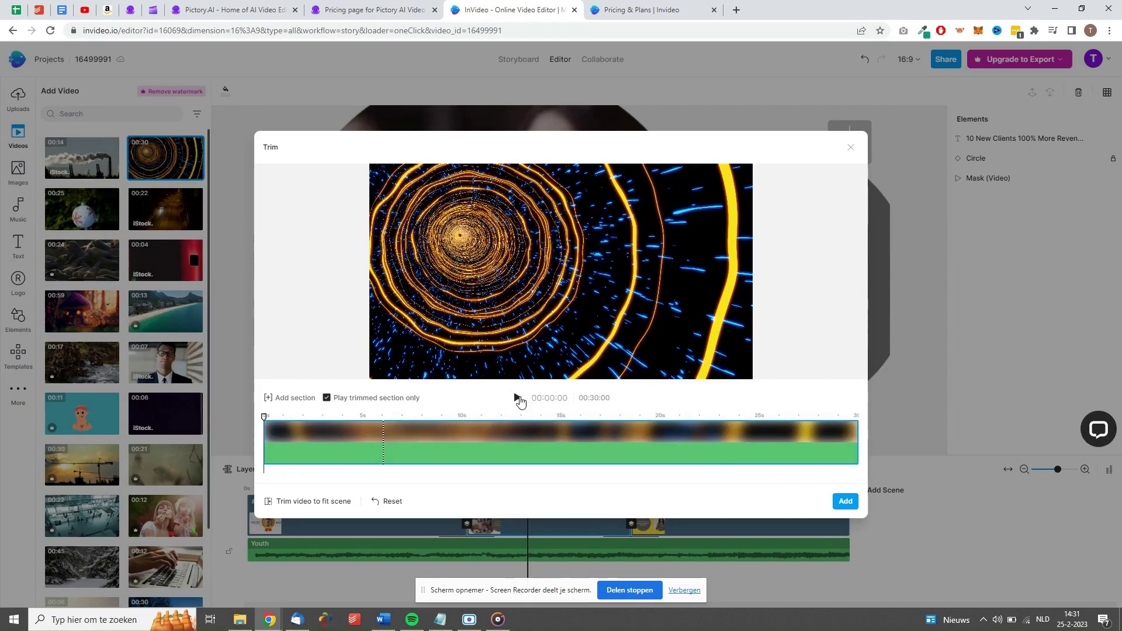
left_click(845, 502)
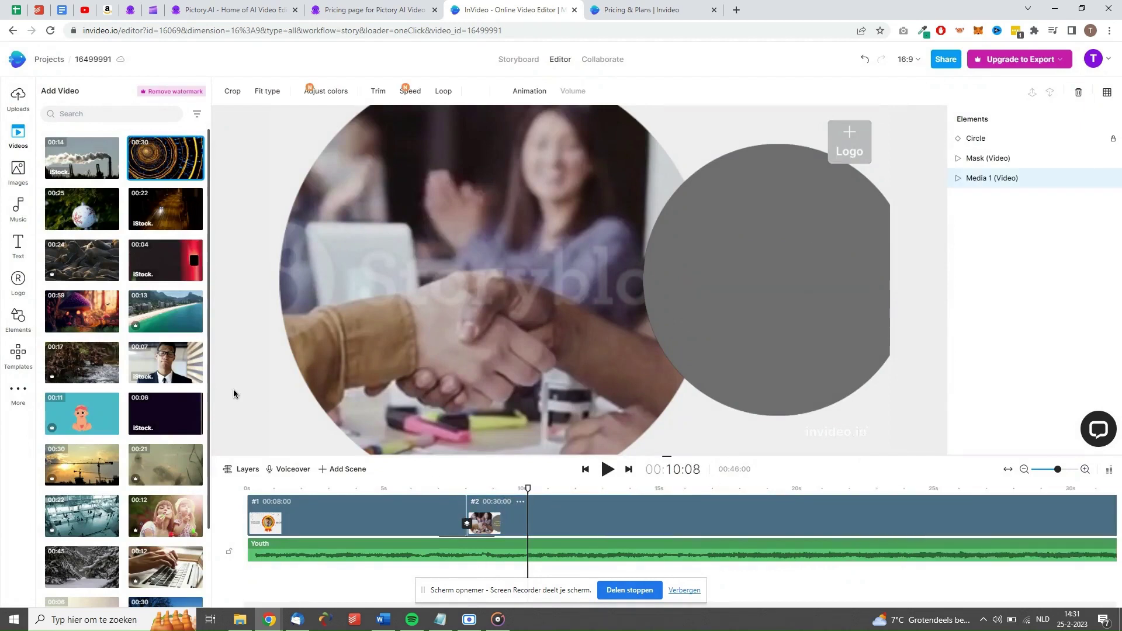
left_click(501, 518)
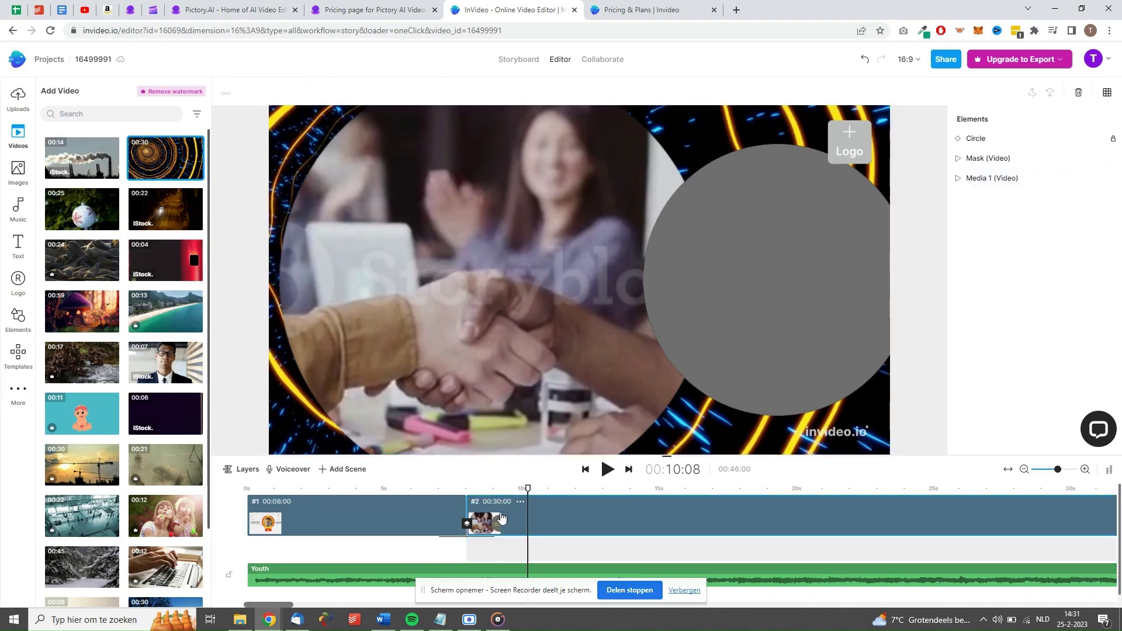
key("ctrl+z")
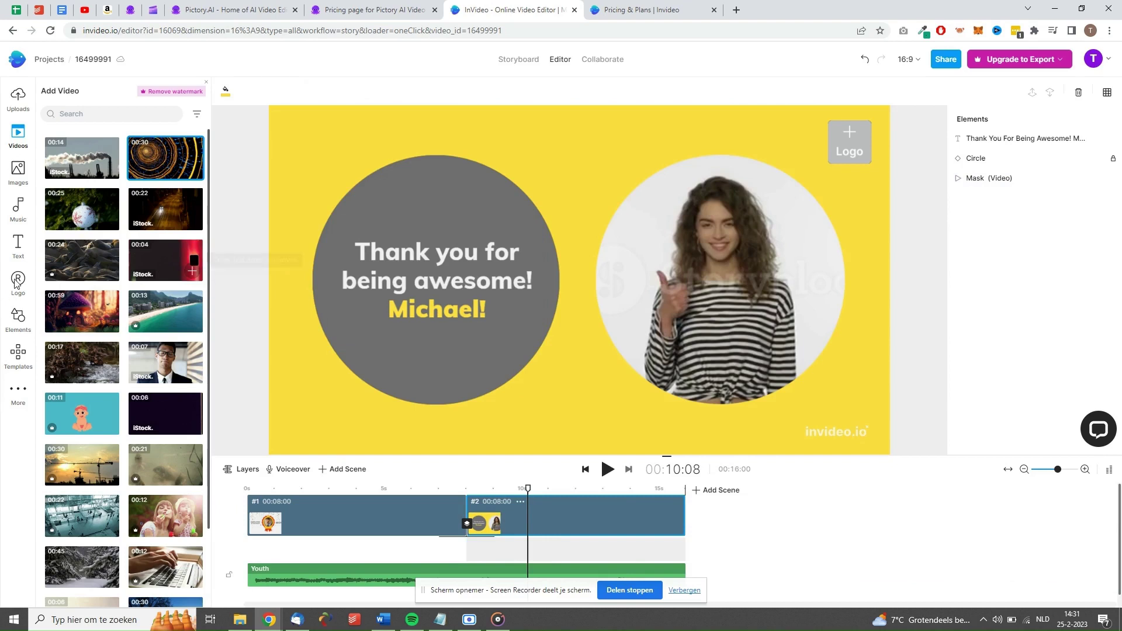
left_click(16, 250)
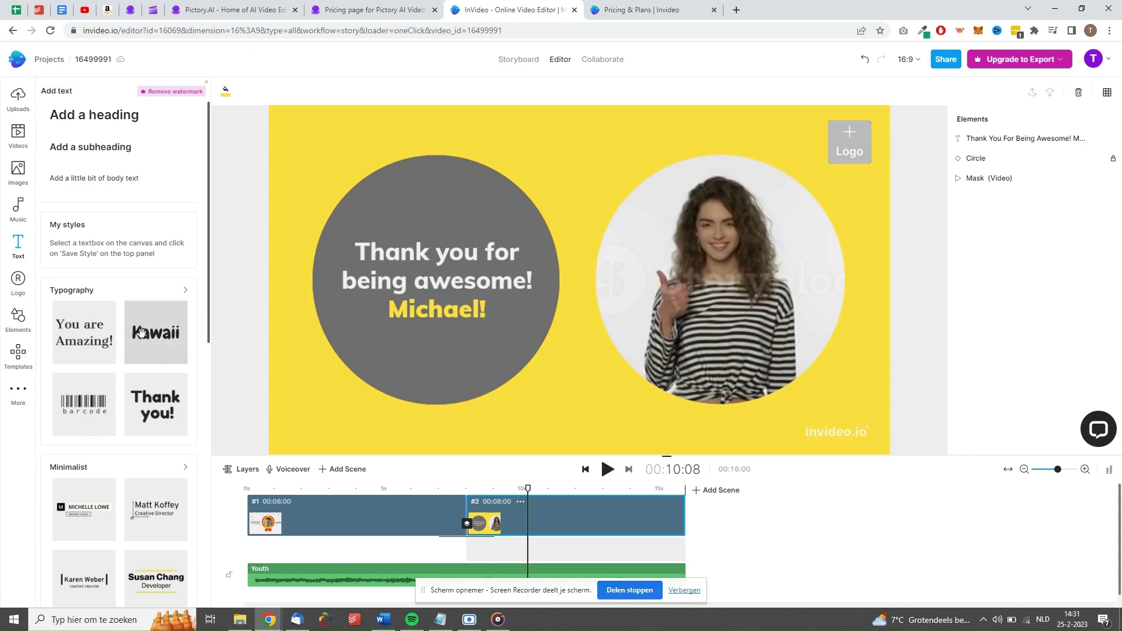
Step: Add Kawaii text to the top of scene 2 and colour it black (#000000)
left_click(165, 351)
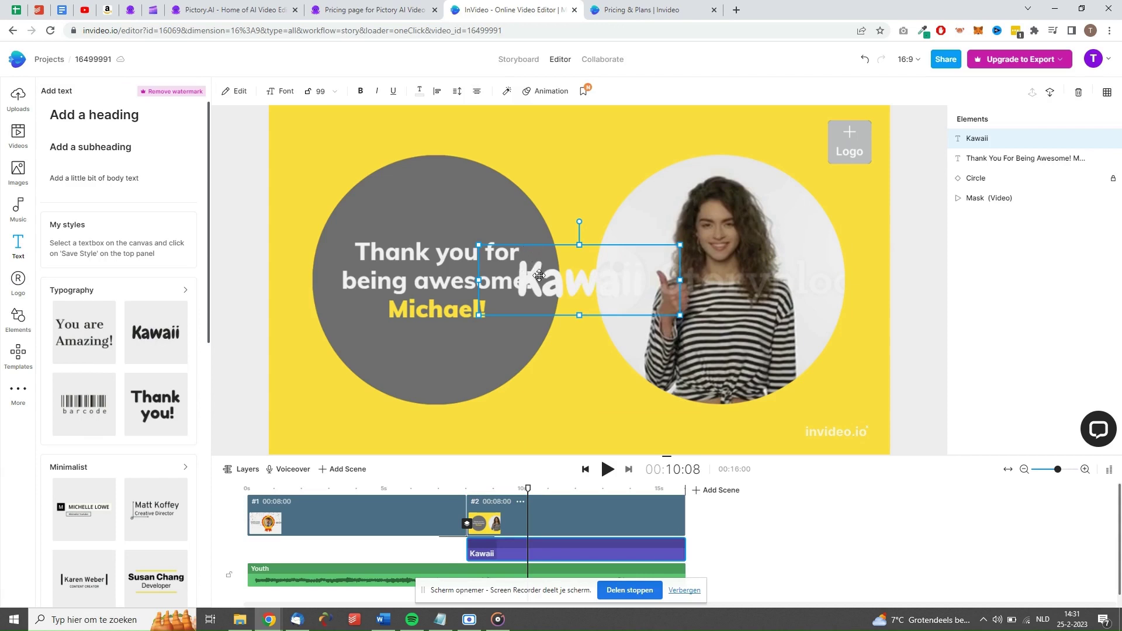
left_click_drag(539, 276, 536, 149)
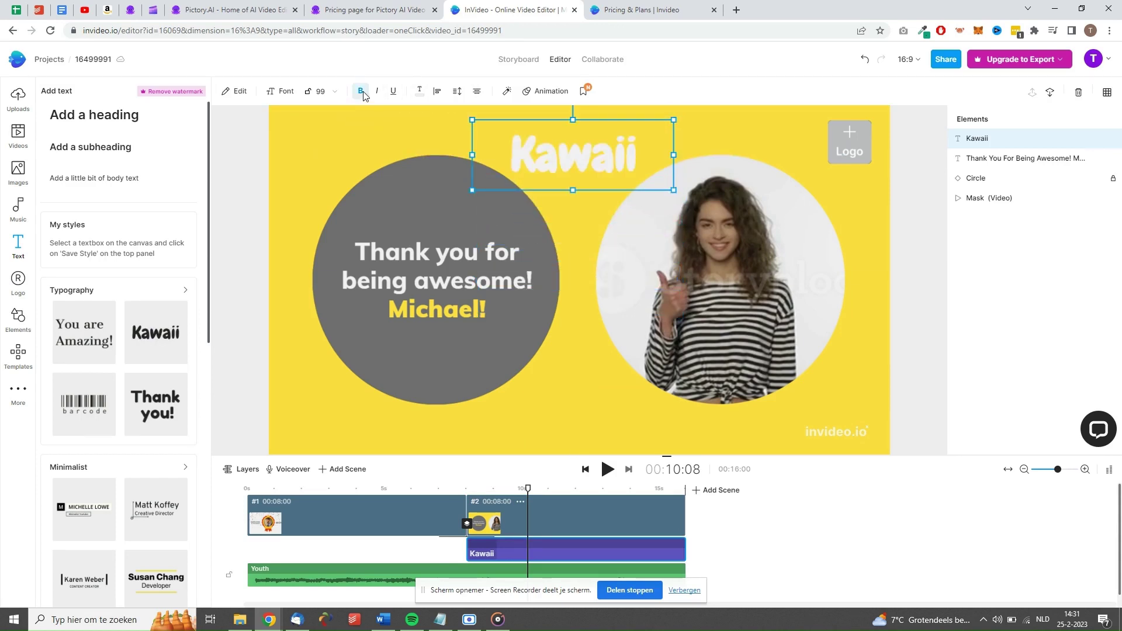
left_click(419, 91)
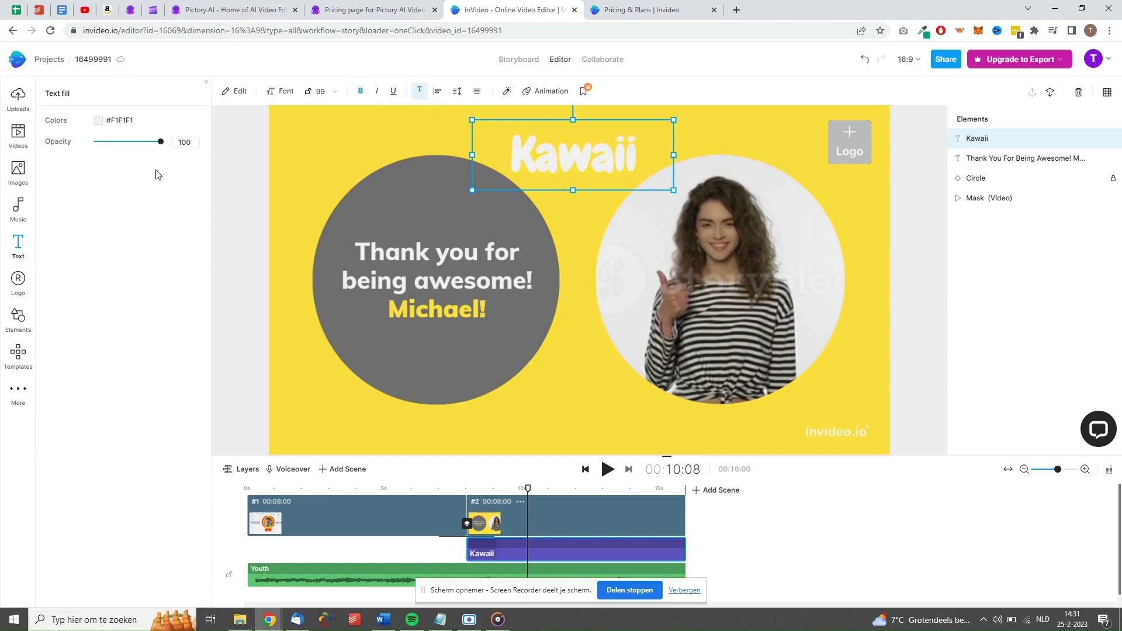
left_click(98, 120)
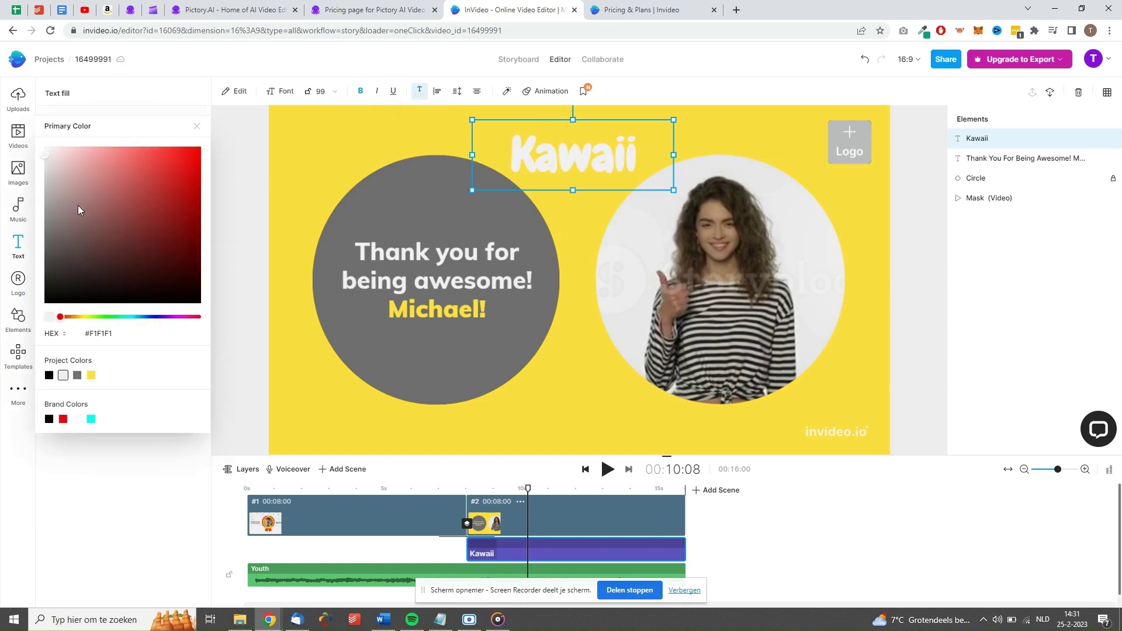
left_click_drag(78, 205, 36, 338)
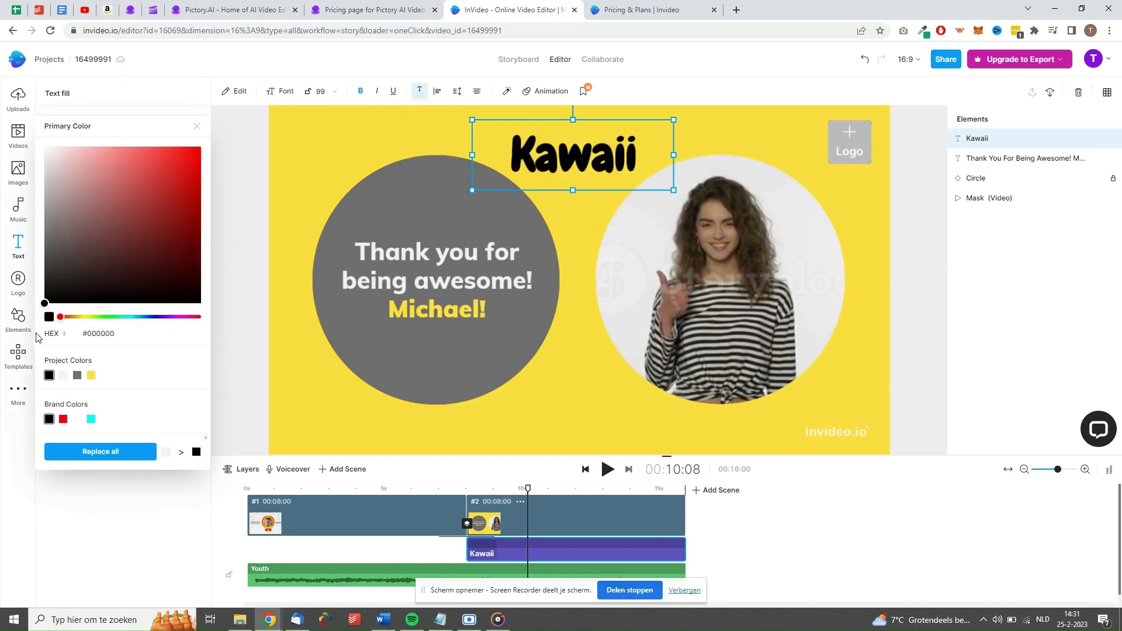
left_click(716, 84)
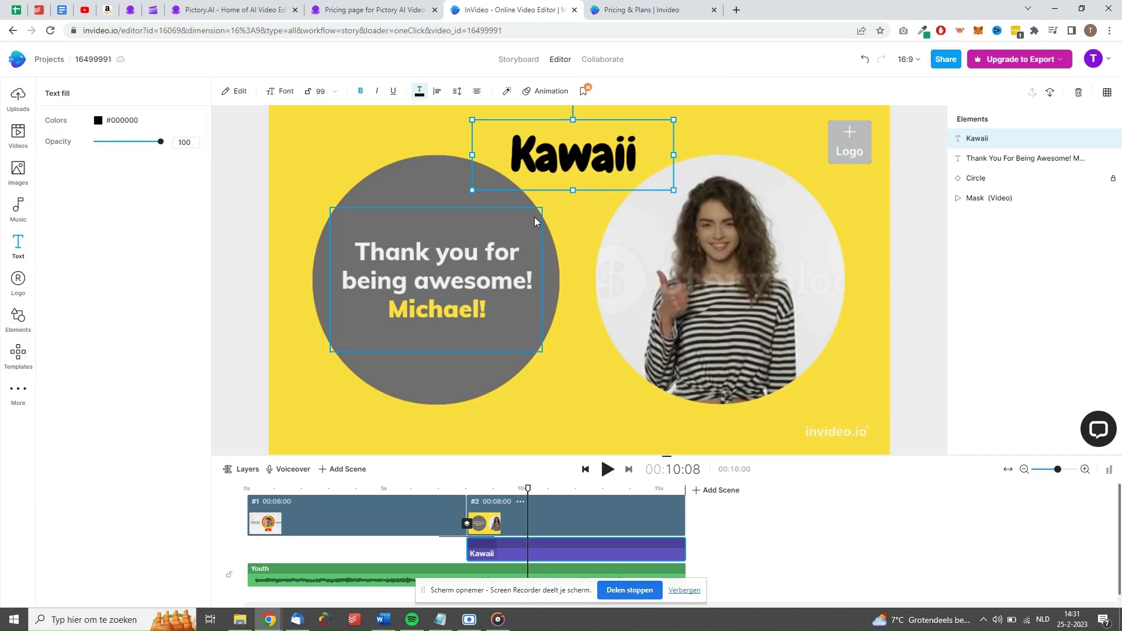
Step: Give the Kawaii text a Roll entrance animation from the left
left_click(547, 92)
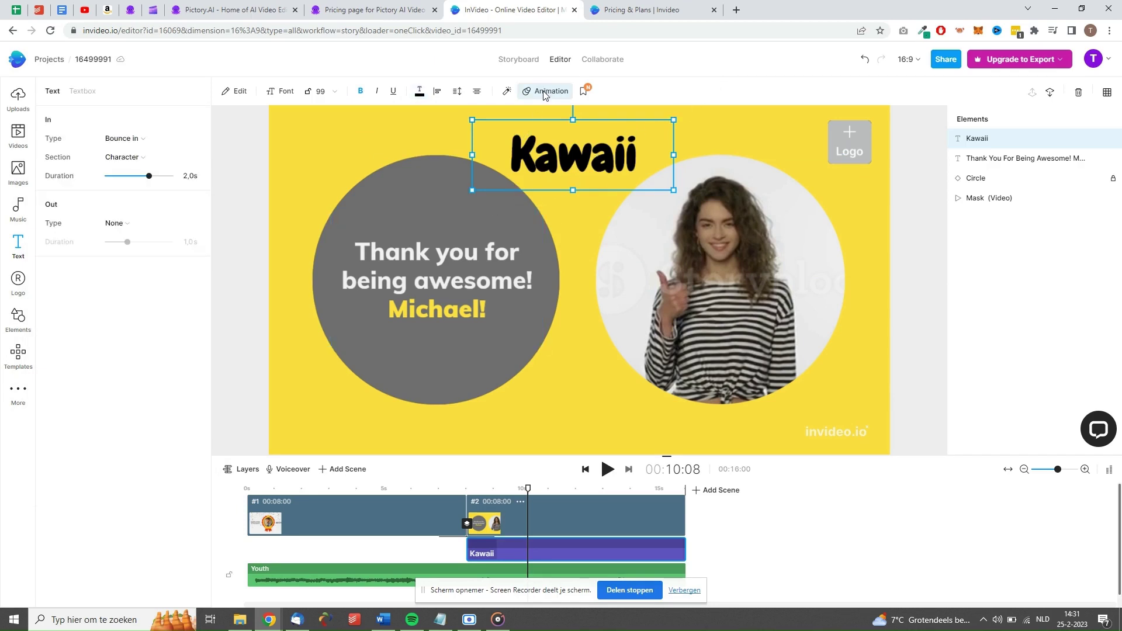
left_click(132, 141)
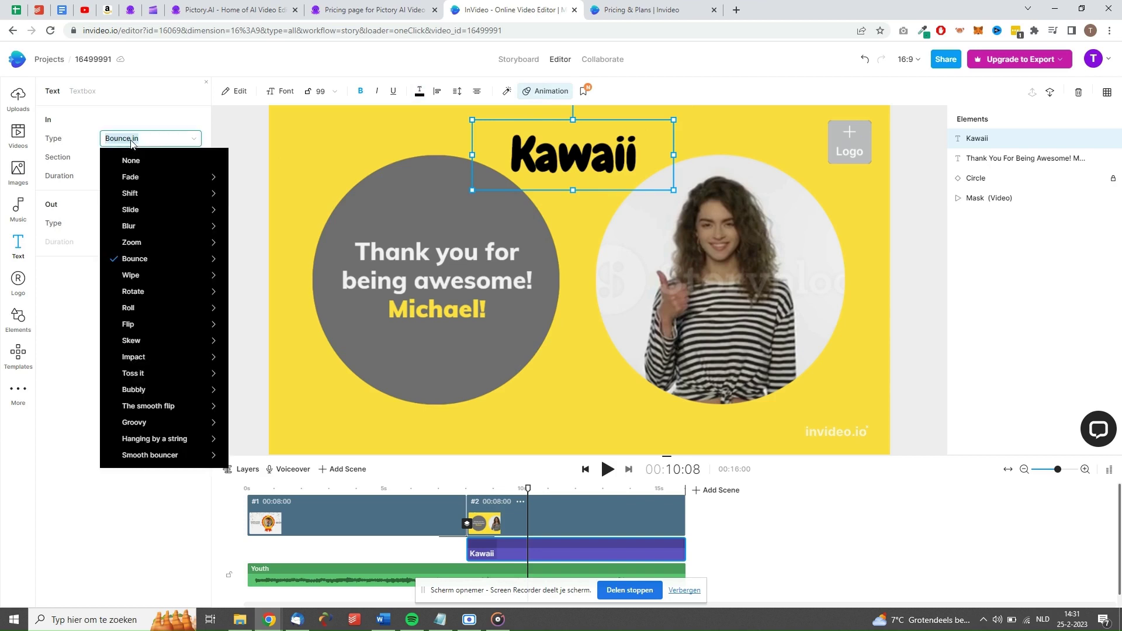
mouse_move(216, 308)
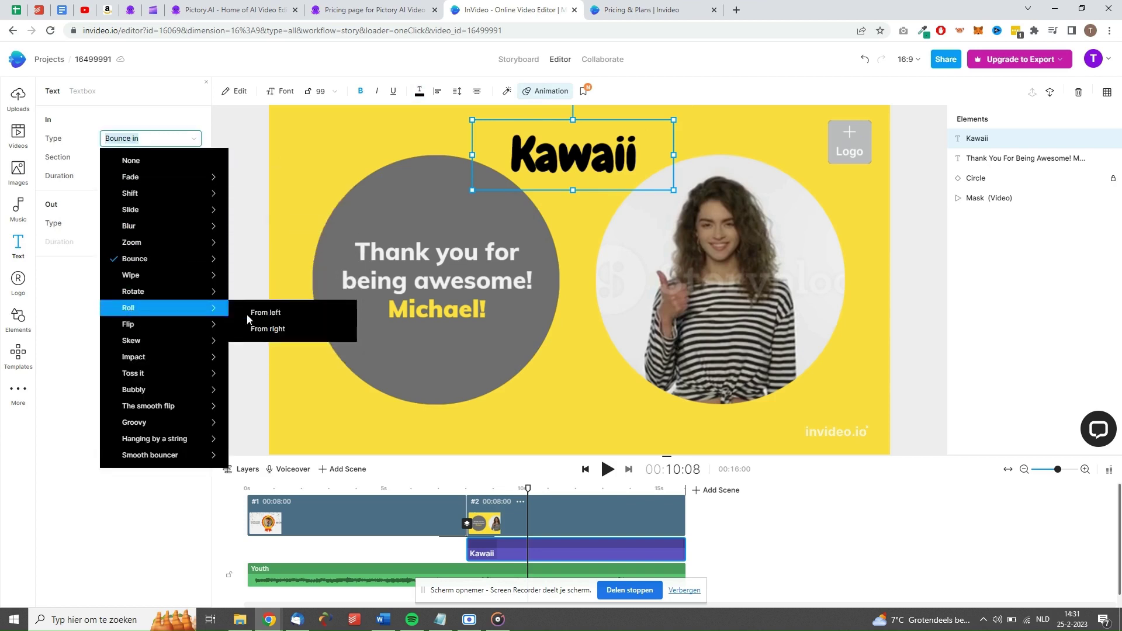
left_click(280, 315)
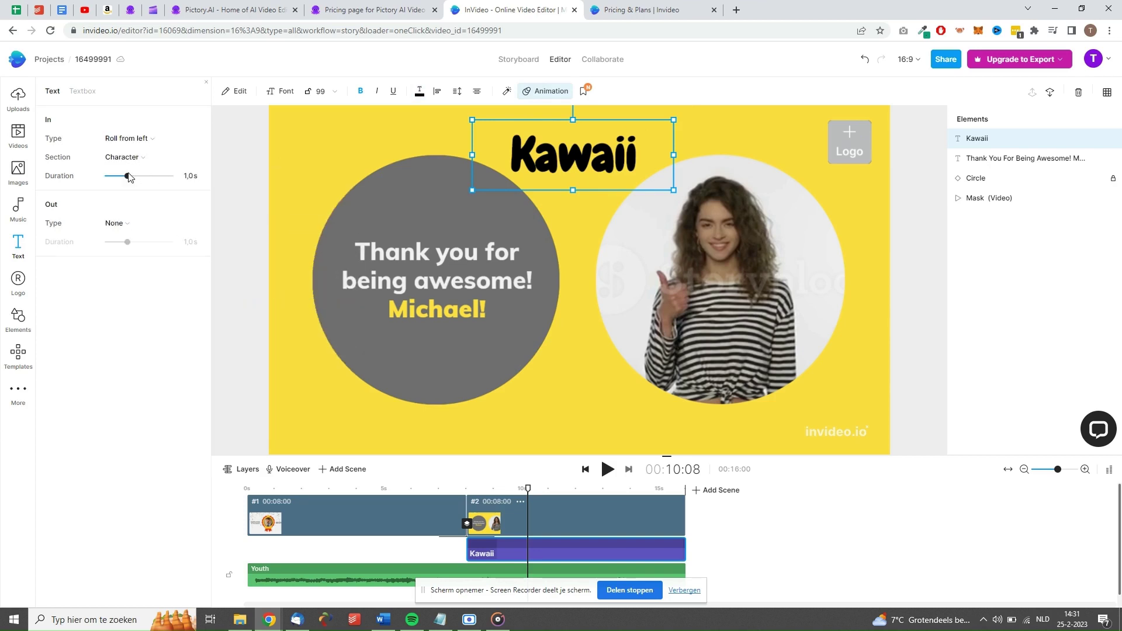
left_click(19, 287)
Step: Browse the Business and Unlimited plans on InVideo's Pricing & Plans page
left_click(622, 10)
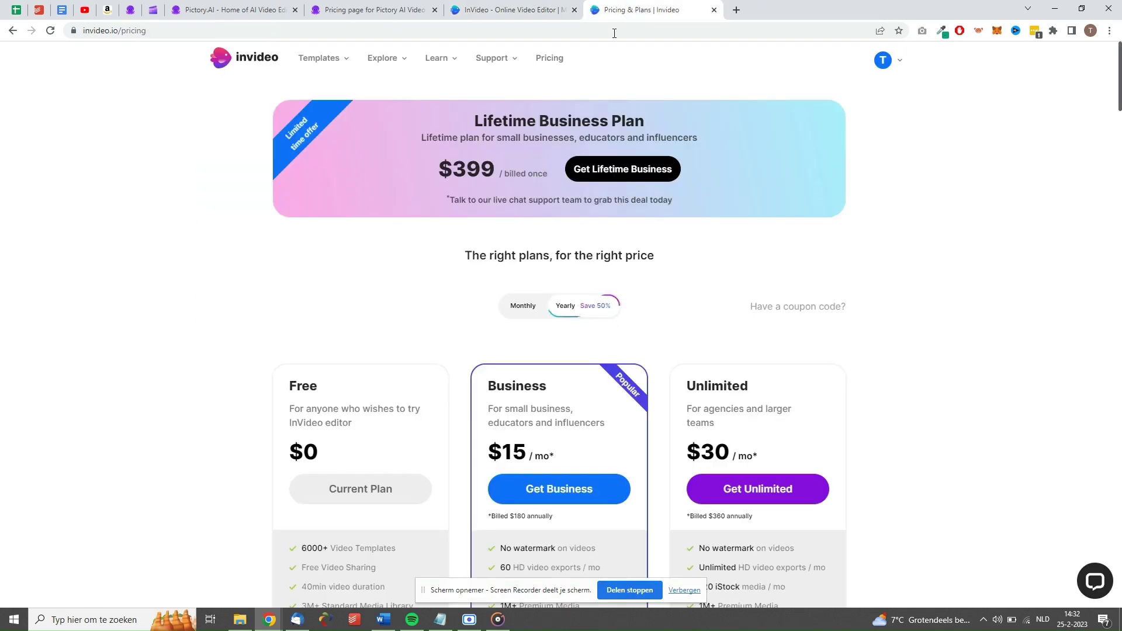
scroll(530, 179, "down", 1)
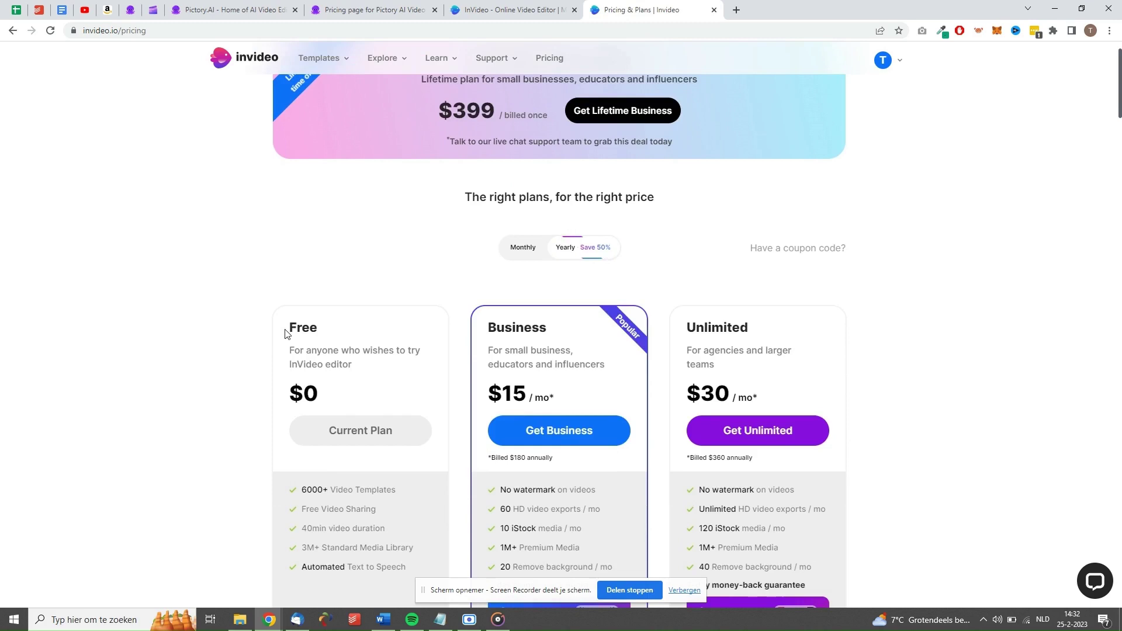
left_click_drag(286, 334, 345, 384)
scroll(374, 386, "down", 3)
scroll(374, 389, "down", 1)
scroll(374, 389, "up", 2)
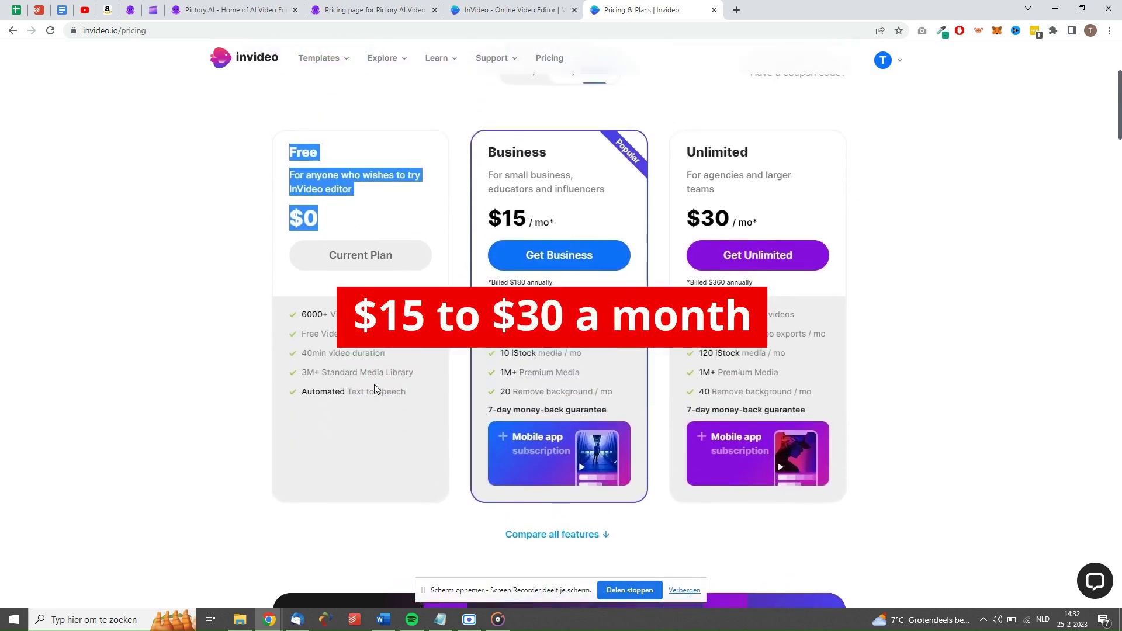
Step: Compare Monthly billing (Business $30/mo, Unlimited $60/mo) against Yearly billing prices
left_click(374, 179)
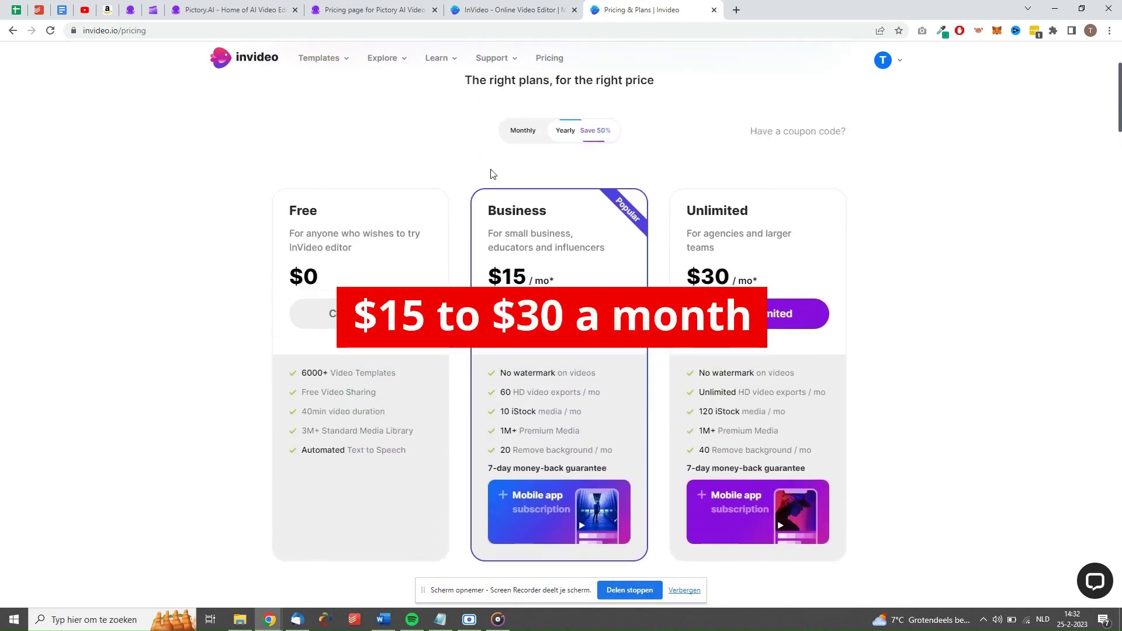
left_click(532, 138)
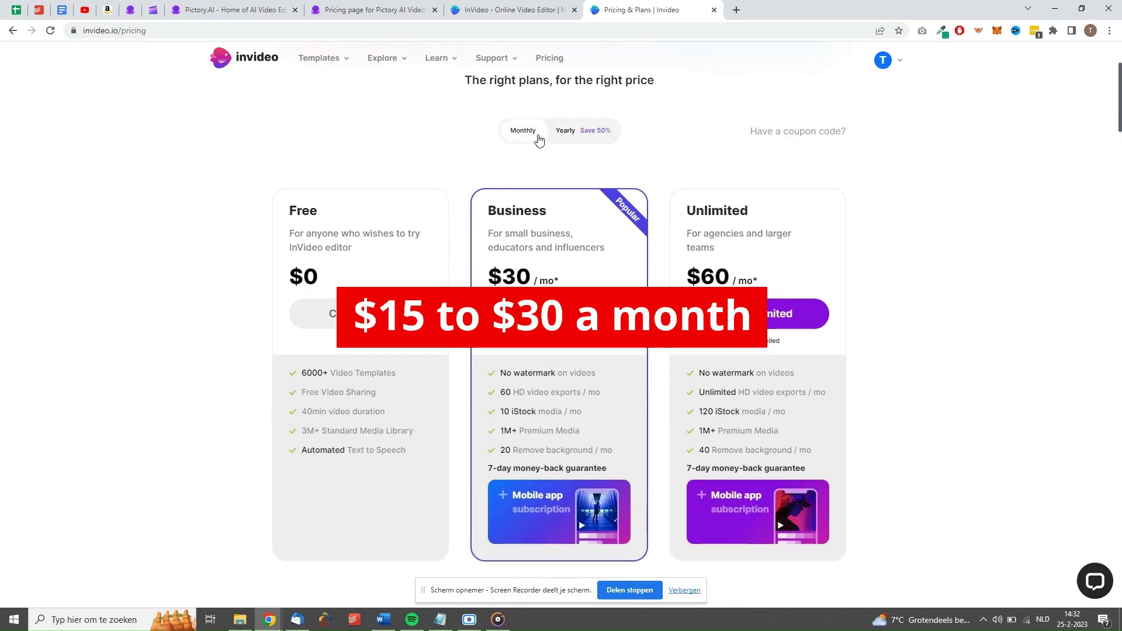
left_click(536, 136)
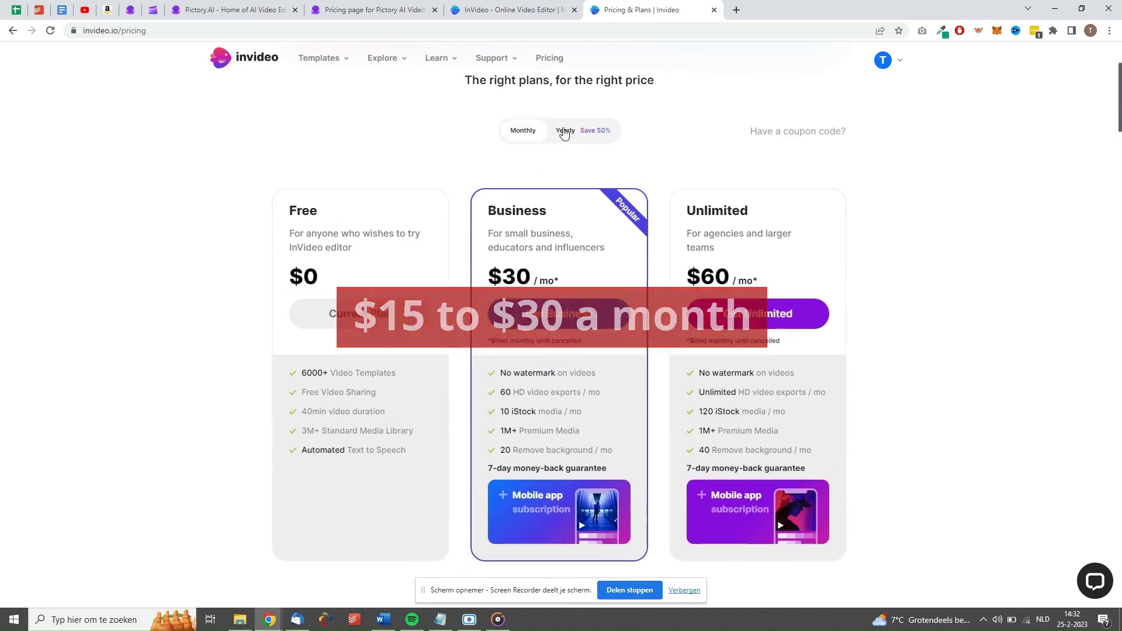